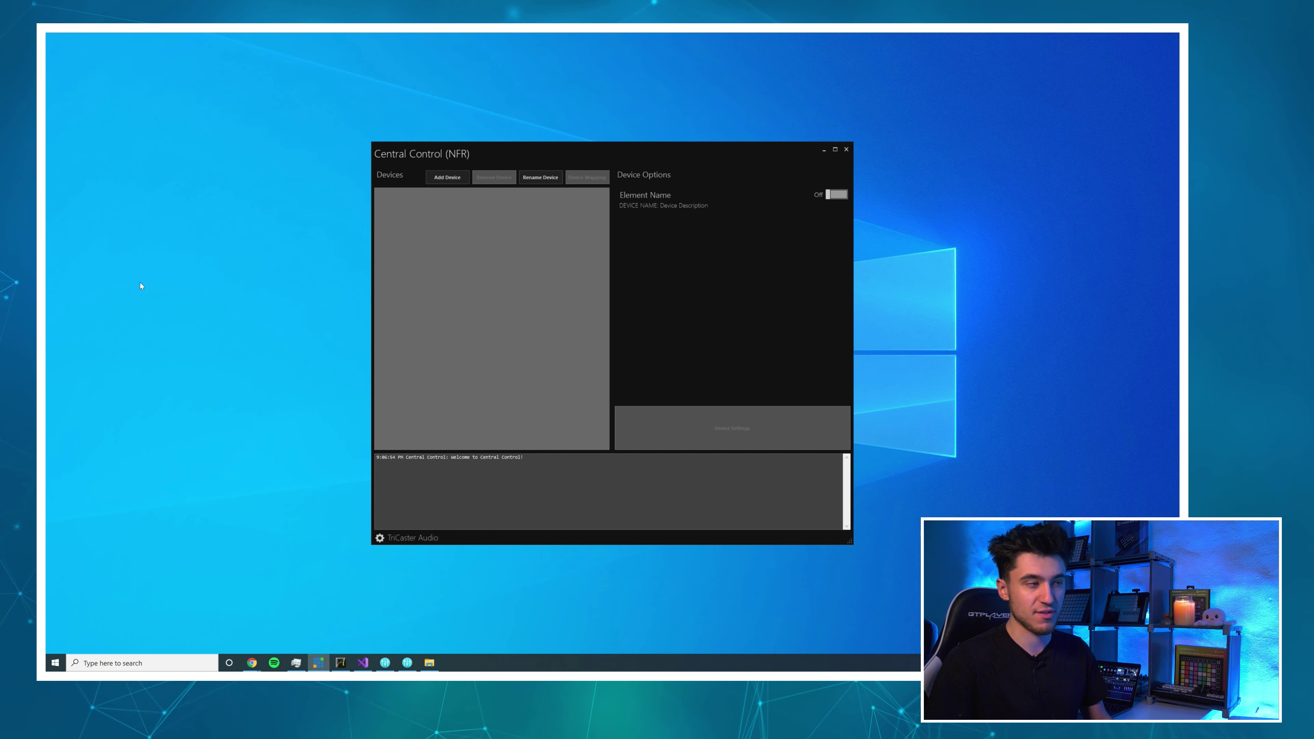
# - Add a new device of type NewTek - TriCaster to the project
pyautogui.moveTo(489, 164); pyautogui.dragTo(478, 149)
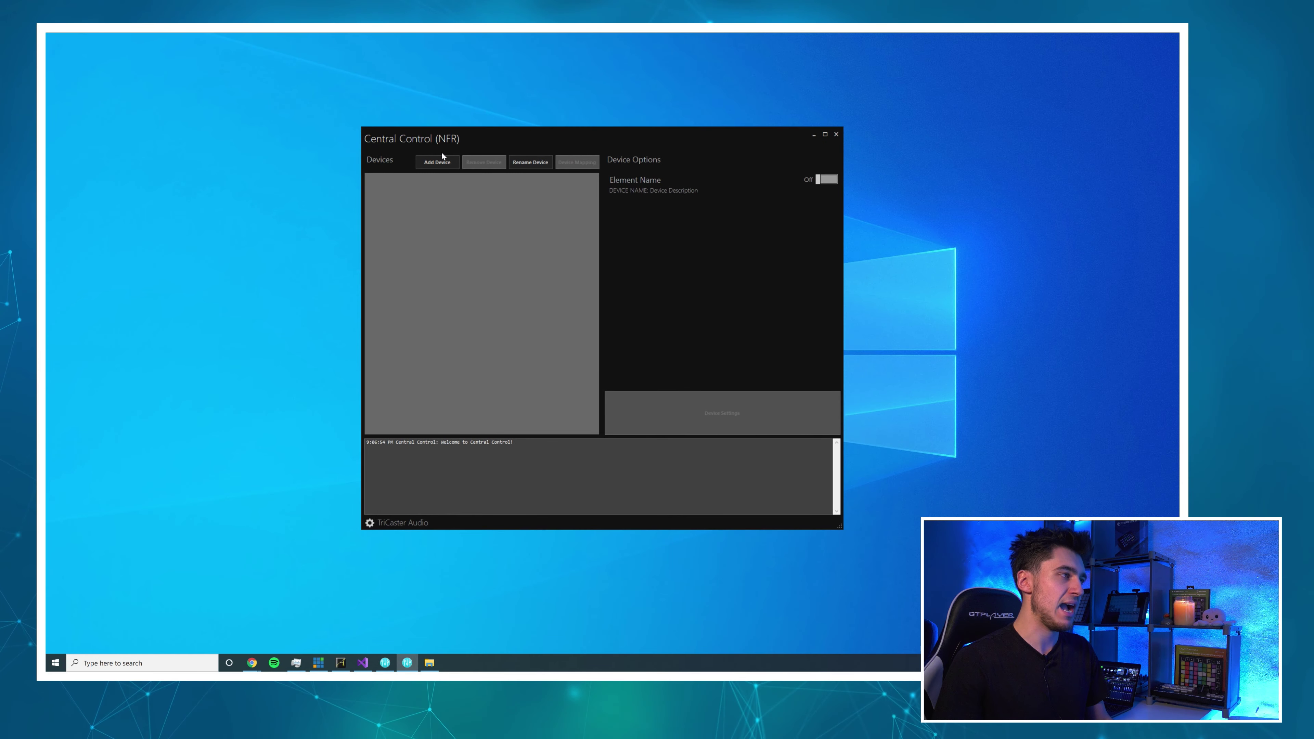
pyautogui.click(437, 162)
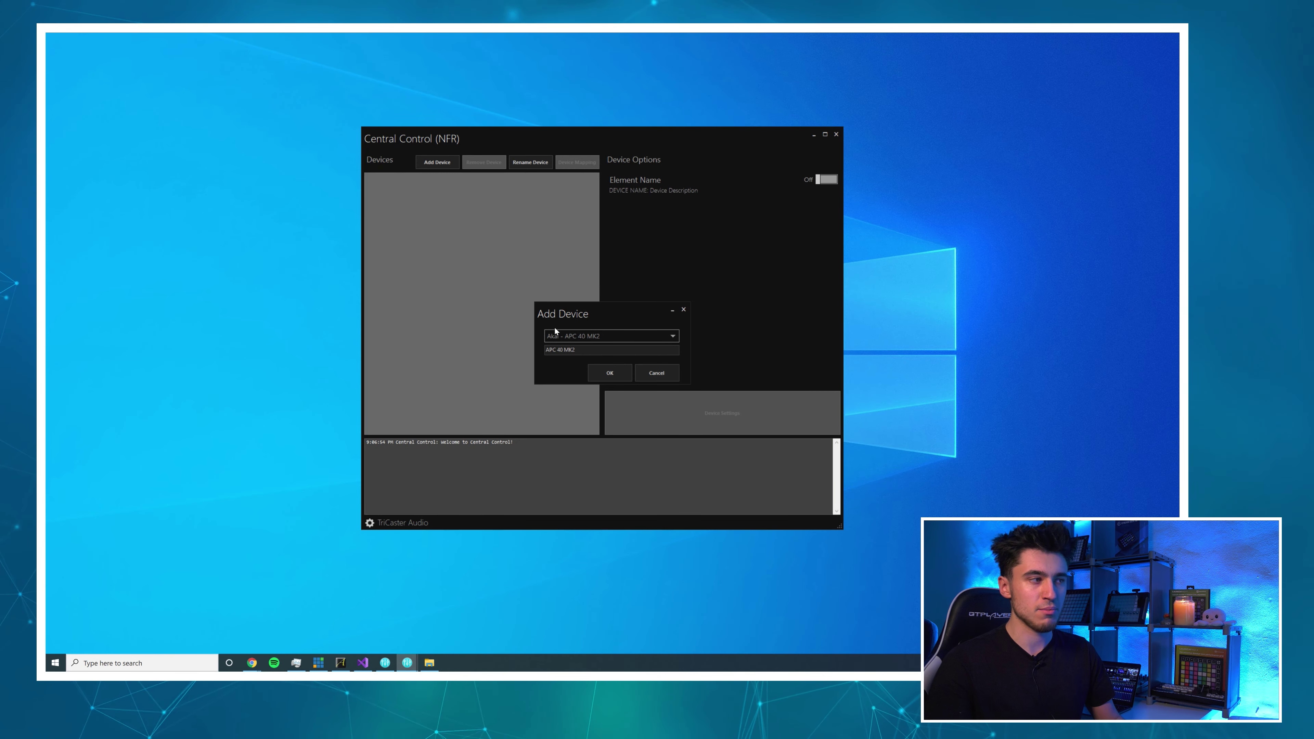
pyautogui.click(575, 338)
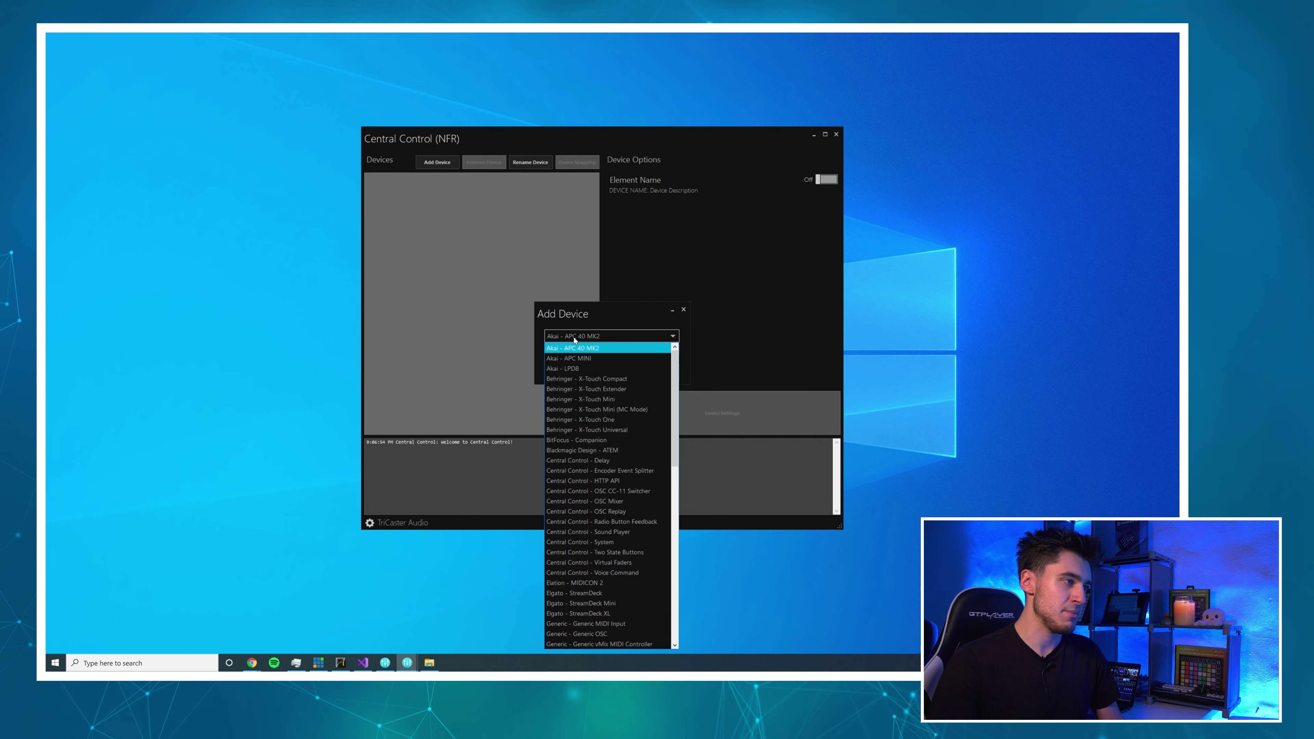
pyautogui.scroll(-6, 620, 492)
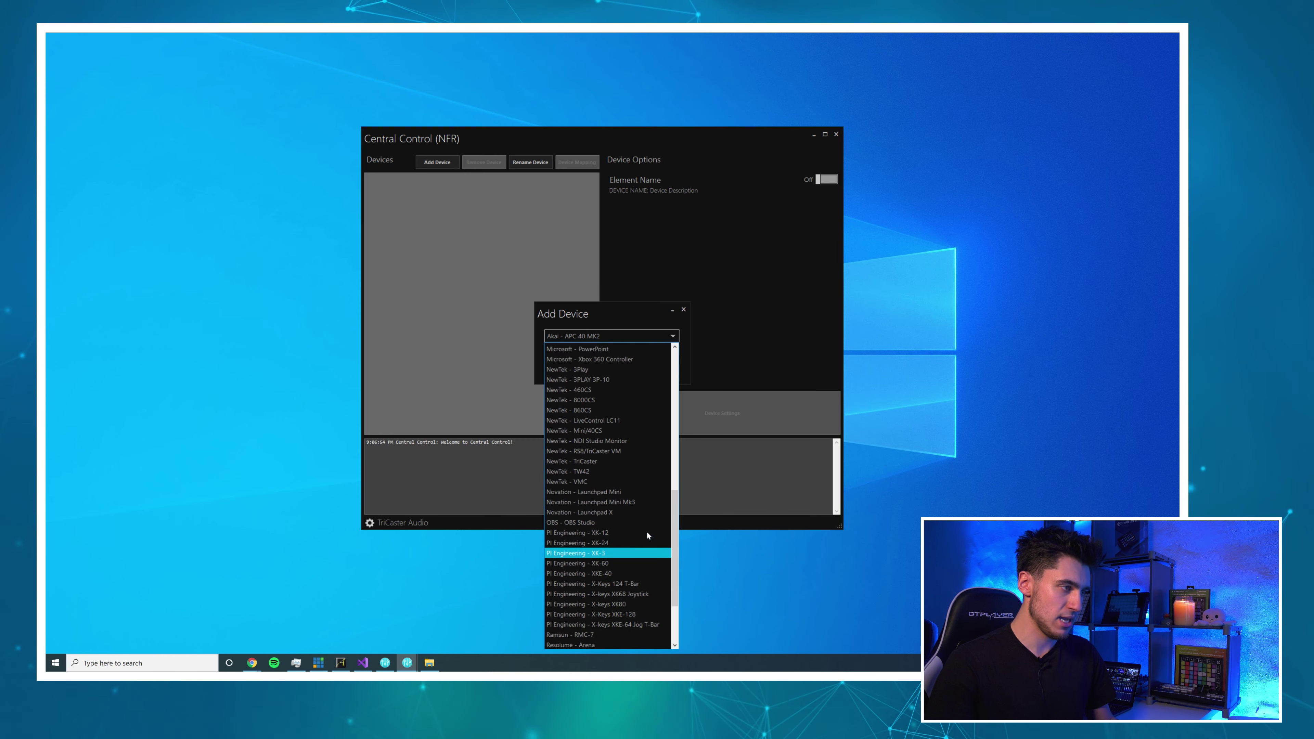
pyautogui.scroll(1, 647, 532)
pyautogui.click(617, 530)
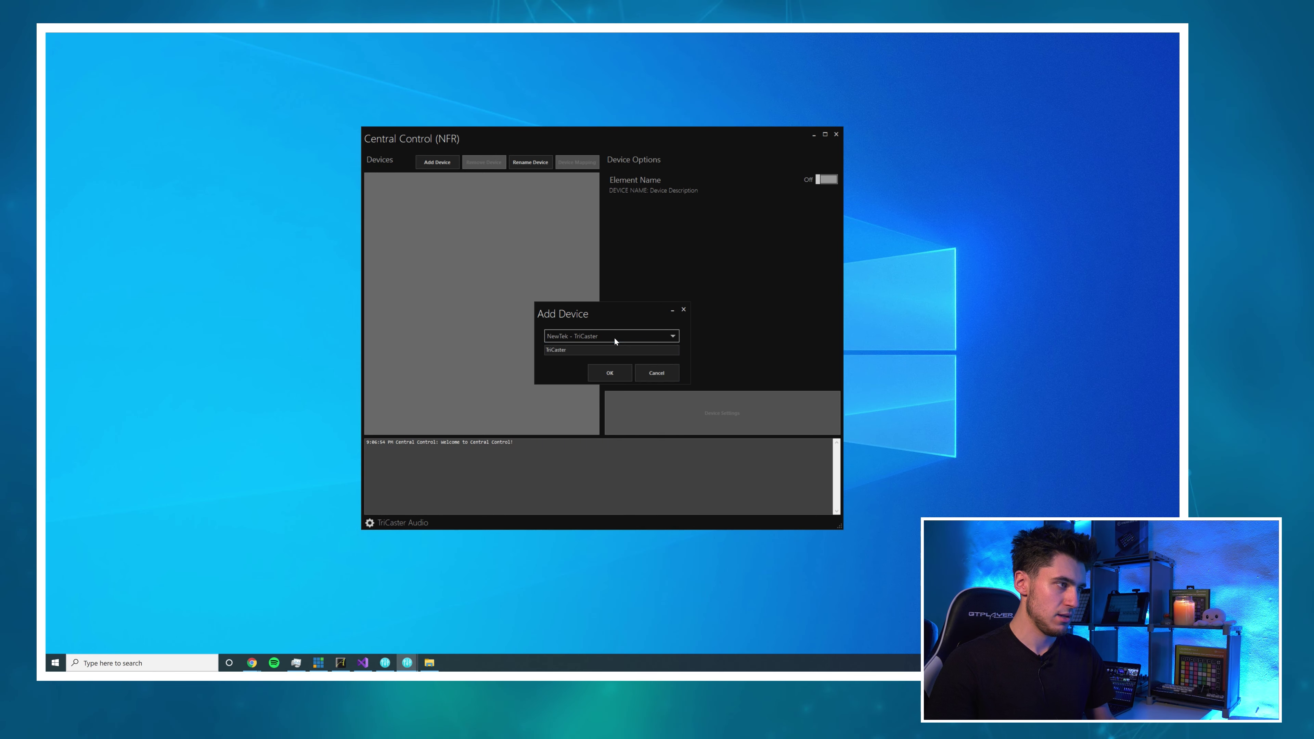
pyautogui.click(609, 373)
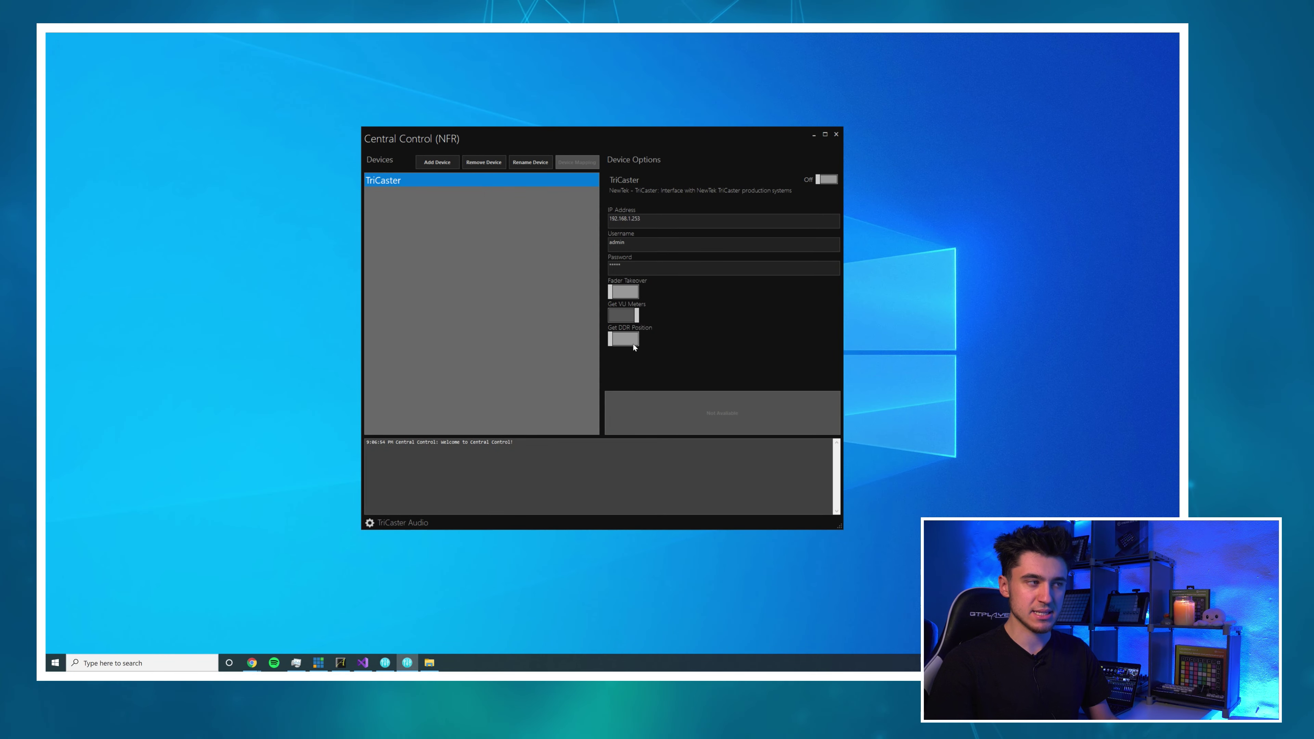
# - Turn on Get DDR Position and switch the TriCaster device On
pyautogui.click(636, 339)
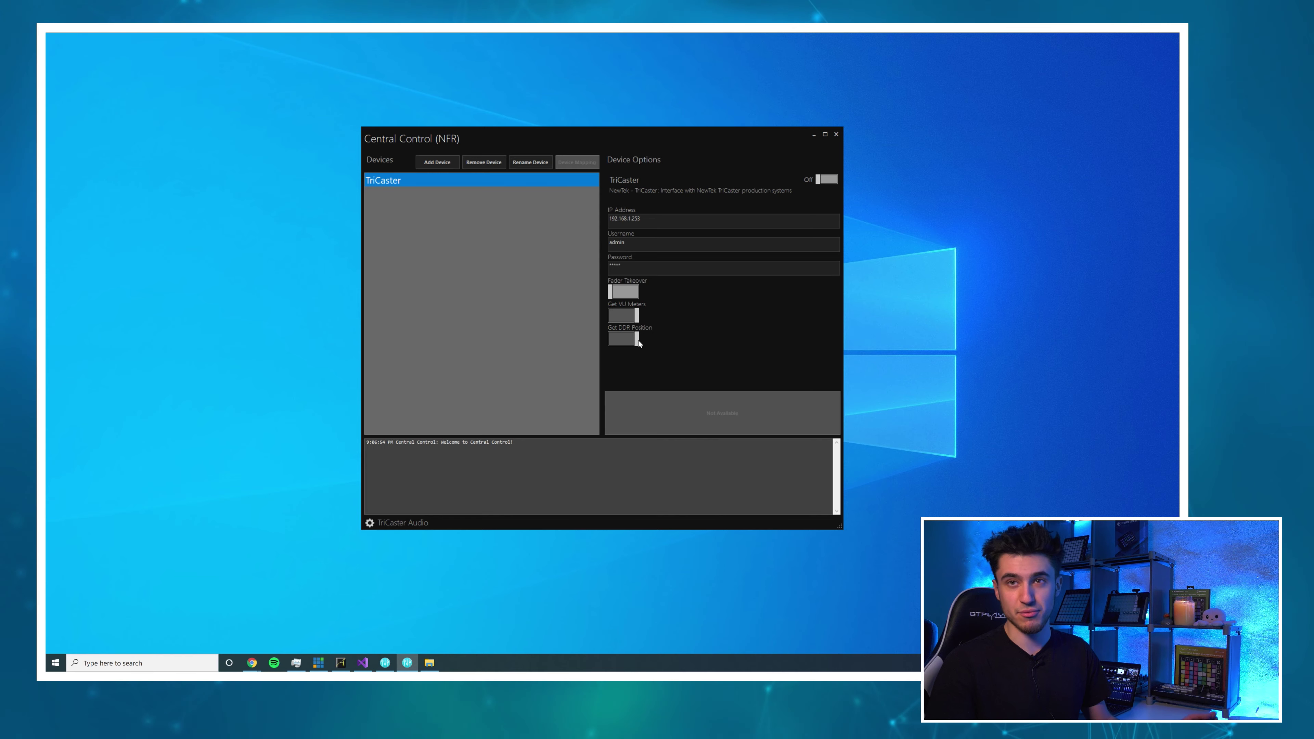
pyautogui.click(828, 181)
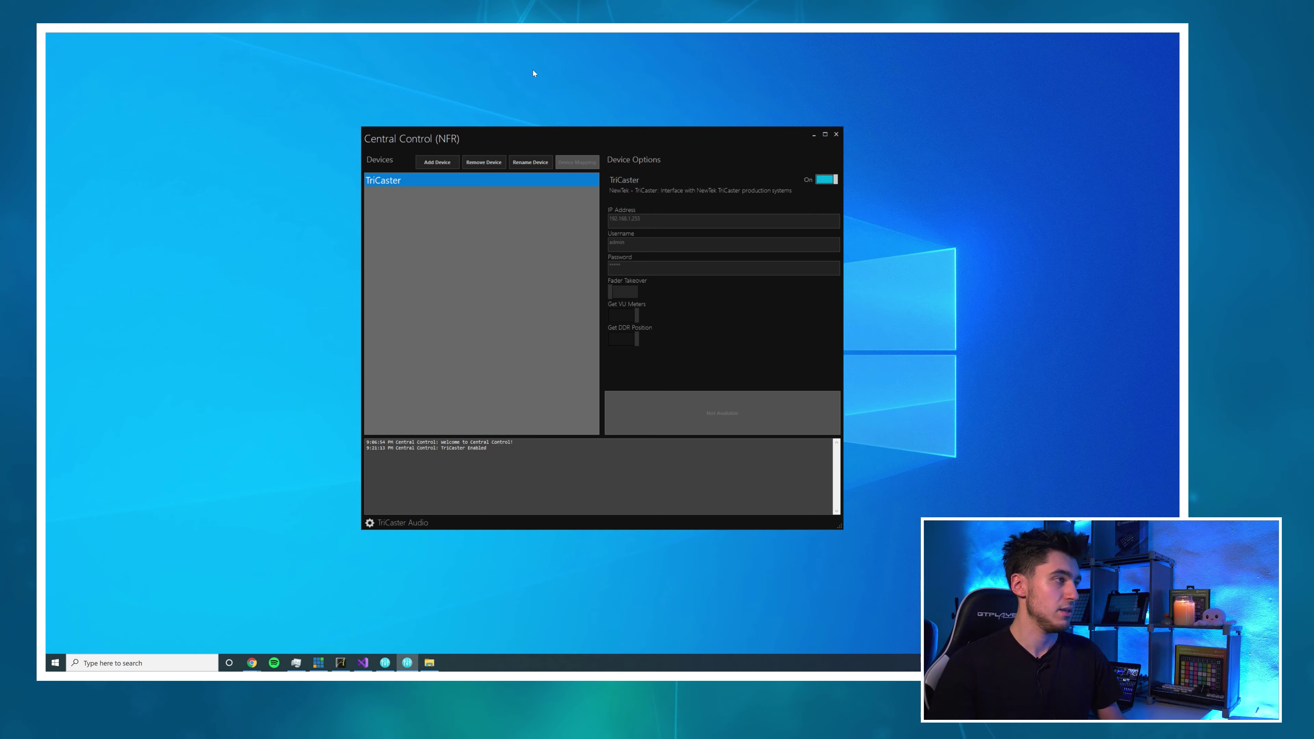
# - Add a Behringer - X-Touch Universal device to the device list
pyautogui.click(452, 164)
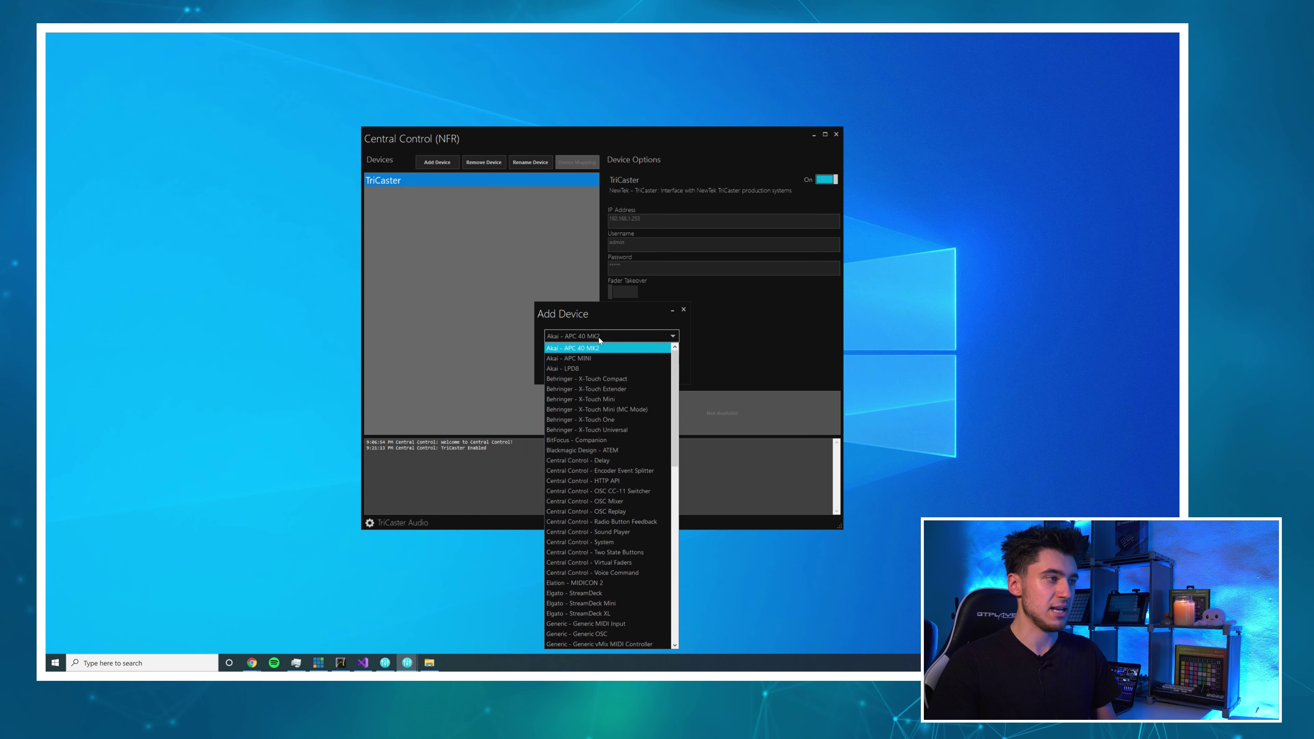
pyautogui.click(606, 430)
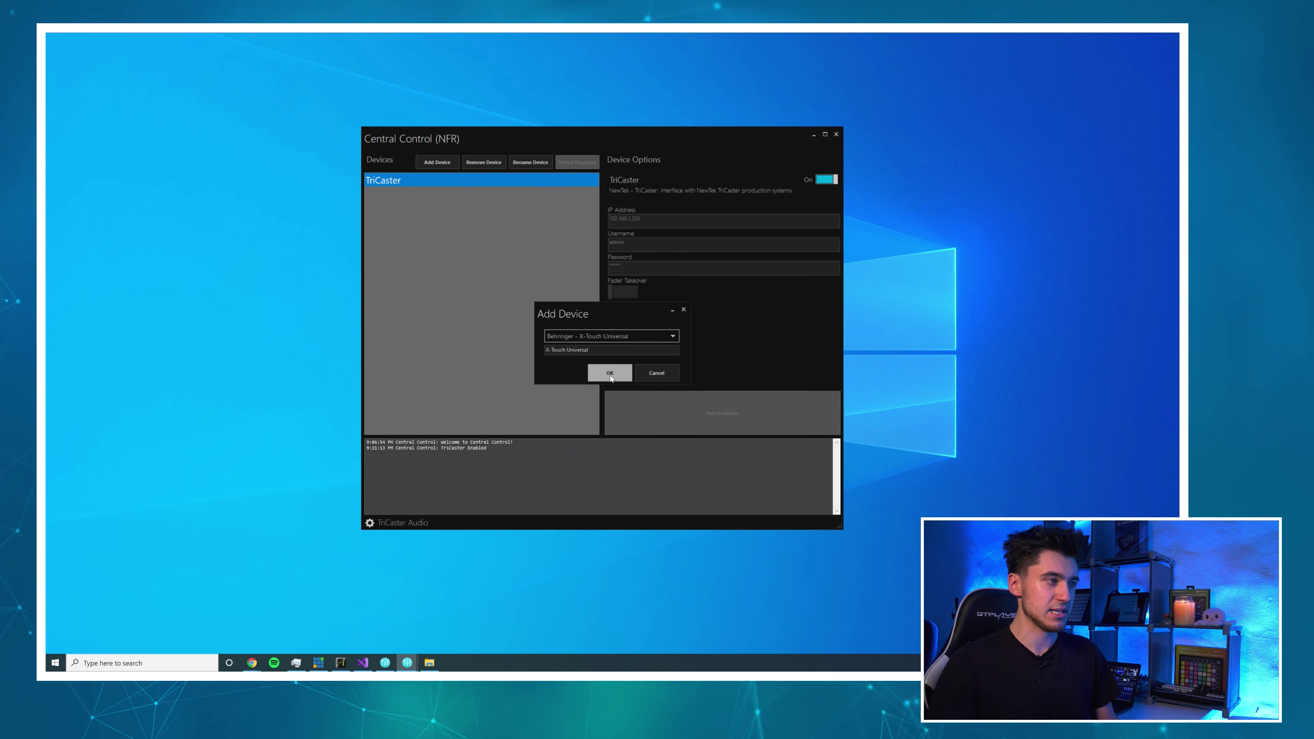
pyautogui.click(616, 336)
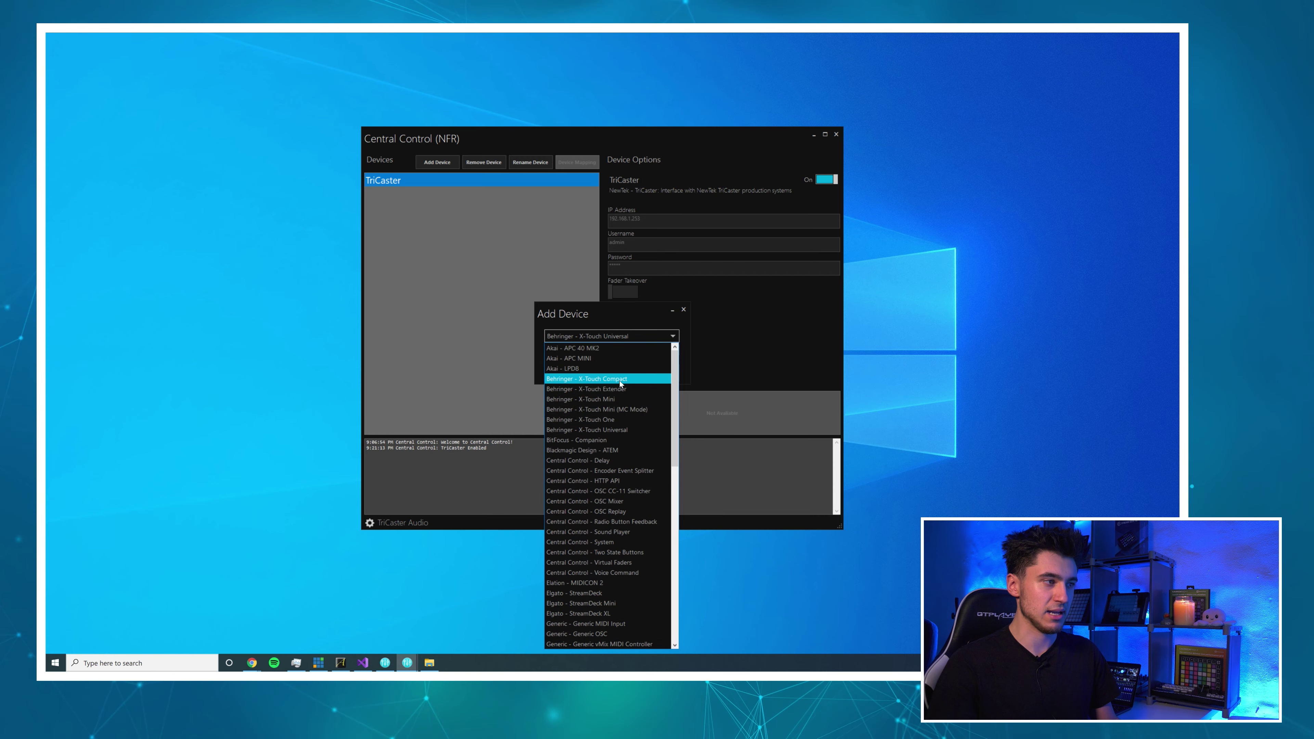
pyautogui.click(615, 429)
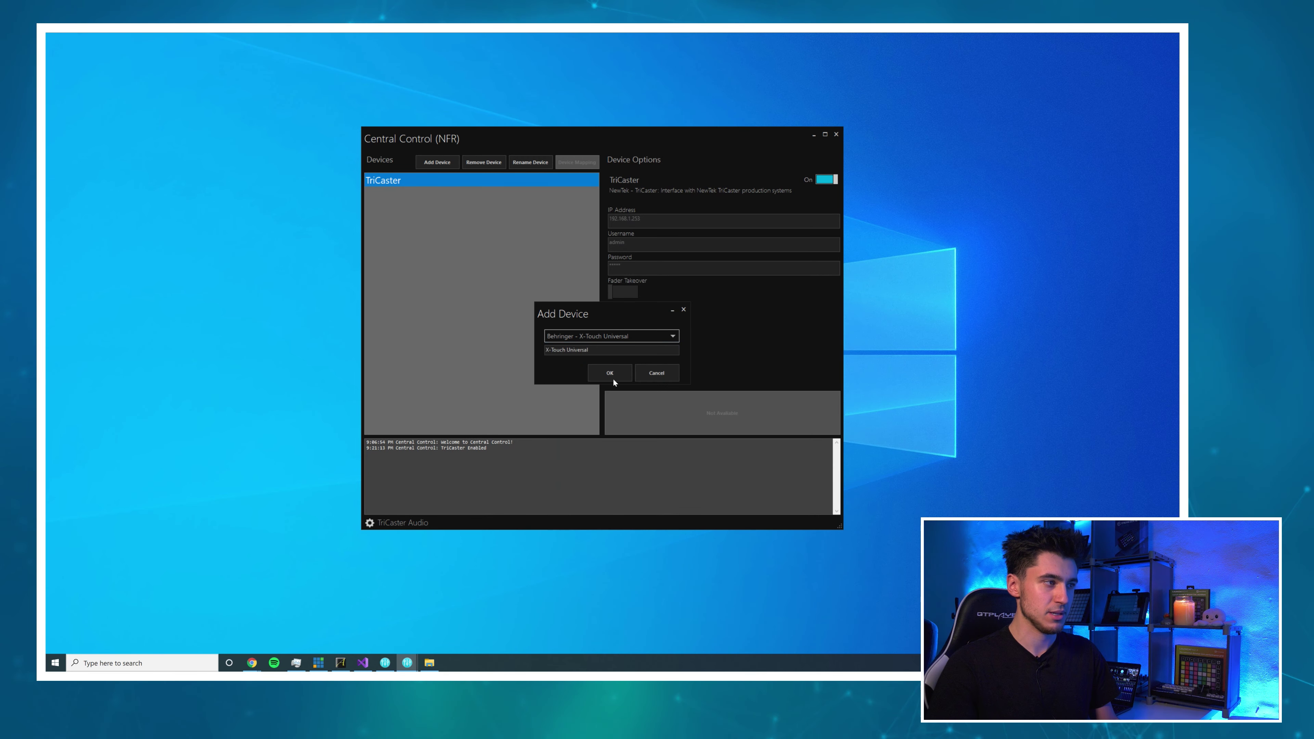
pyautogui.click(610, 373)
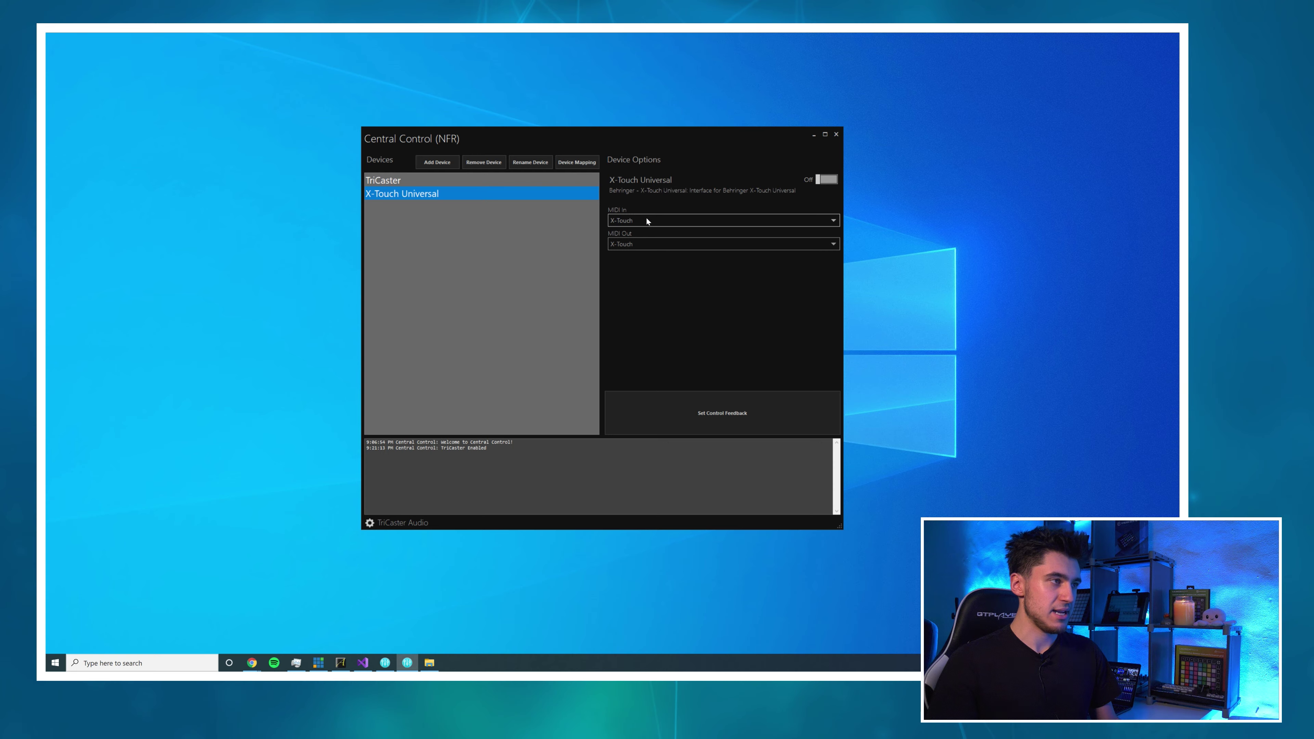
# - Set the X-Touch's MIDI In and MIDI Out to X-Touch and enable it
pyautogui.click(647, 221)
pyautogui.click(653, 242)
pyautogui.click(640, 248)
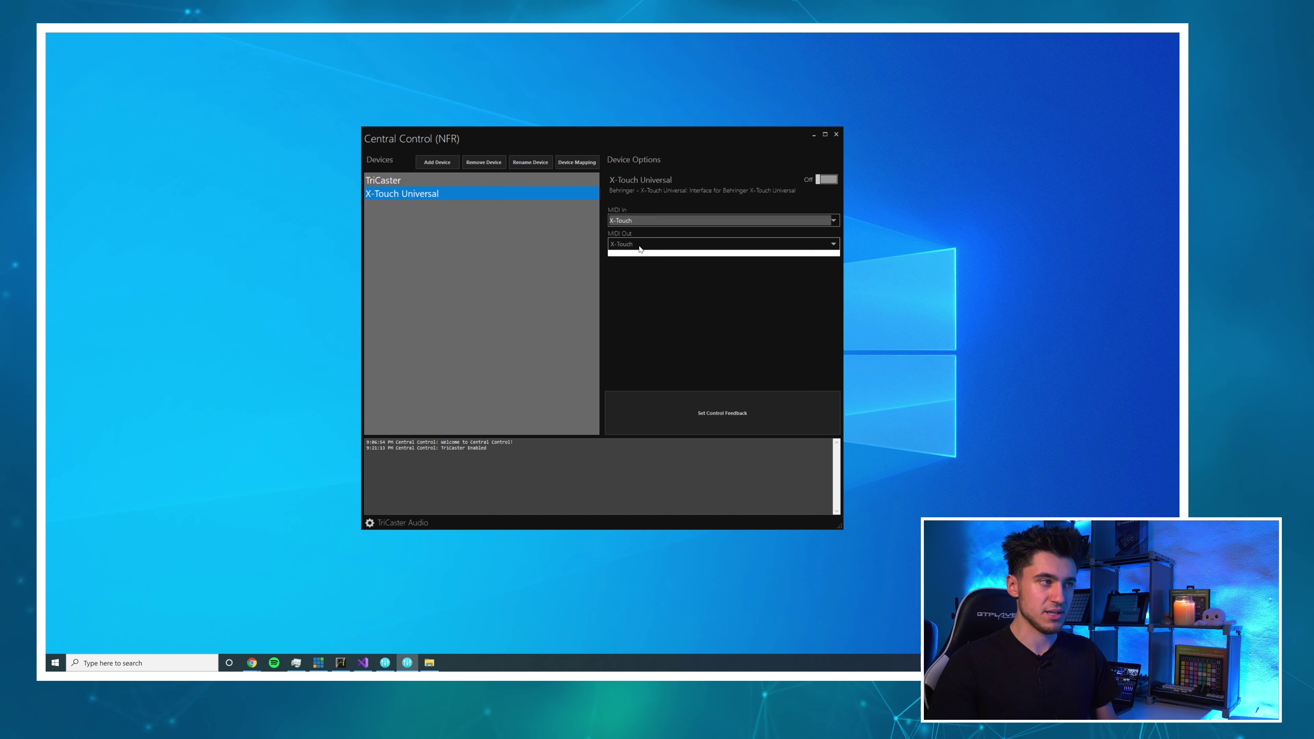
pyautogui.click(640, 248)
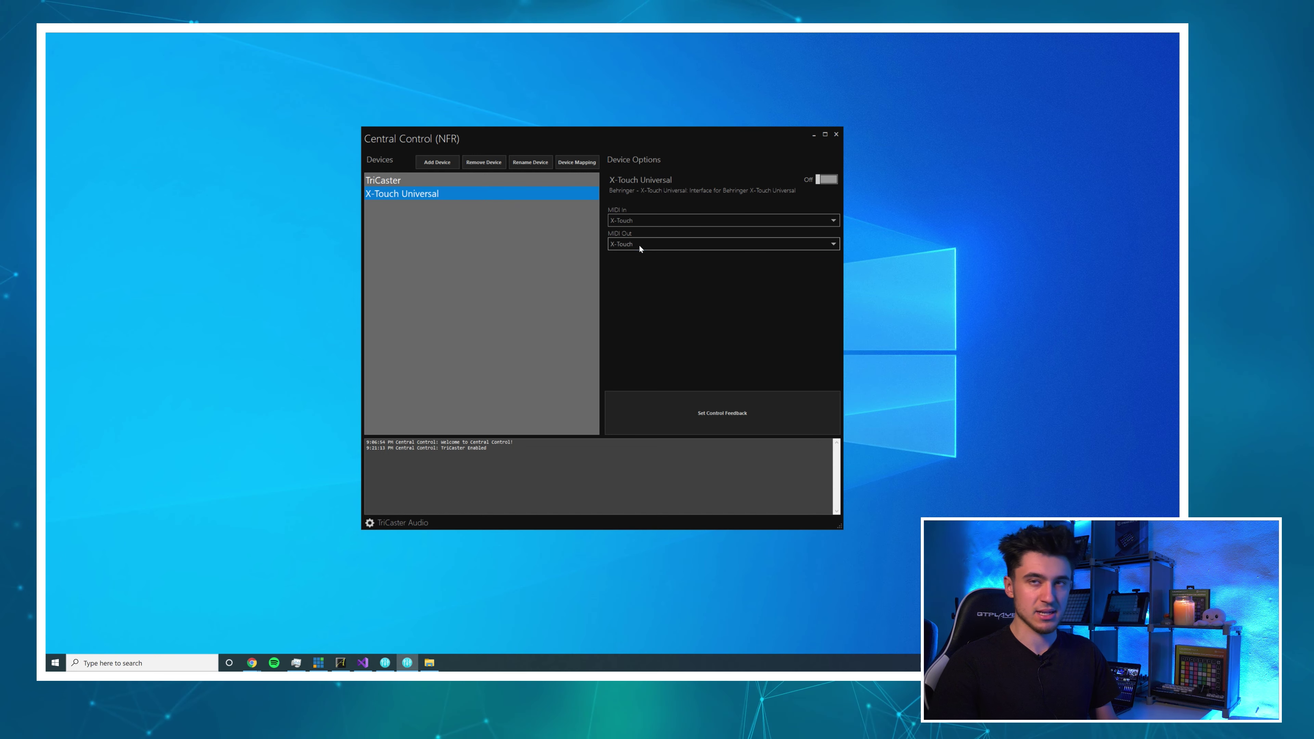
pyautogui.click(827, 182)
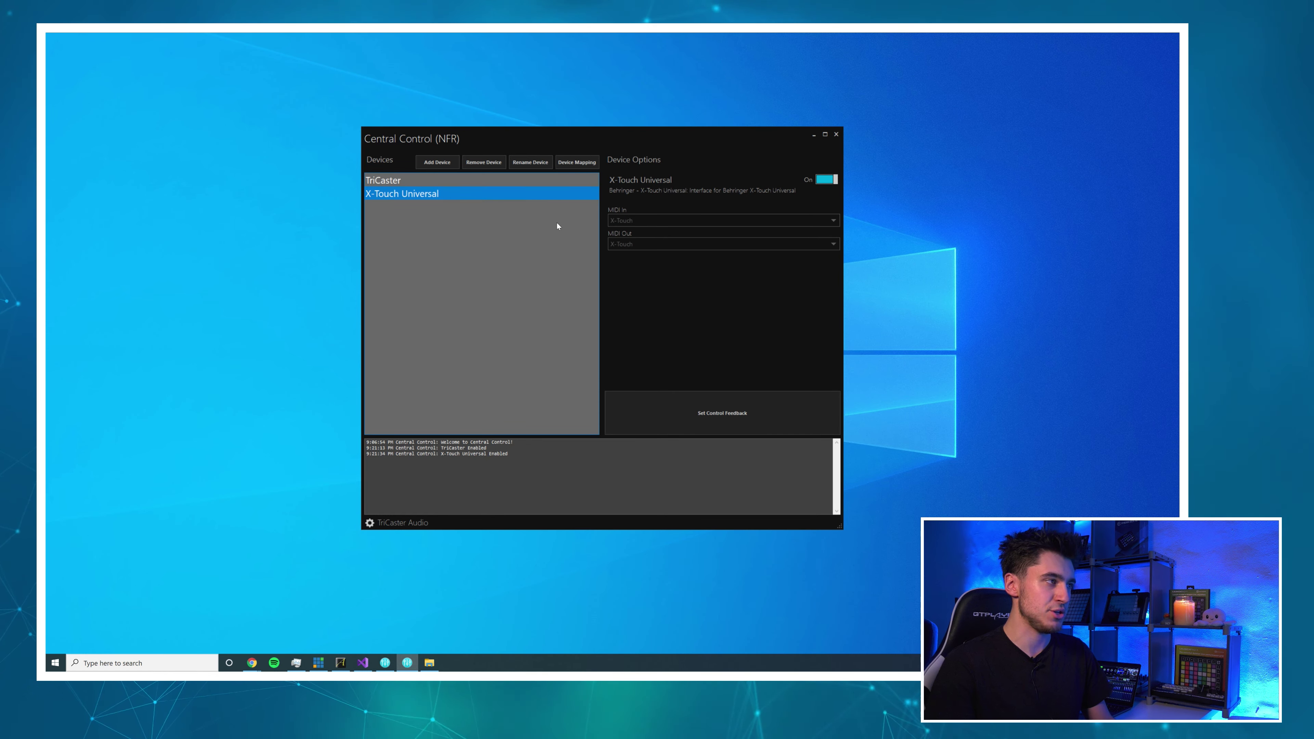
# - In Device Mapping, give the faders the TriCaster Set Mixer Input Level command
pyautogui.click(590, 163)
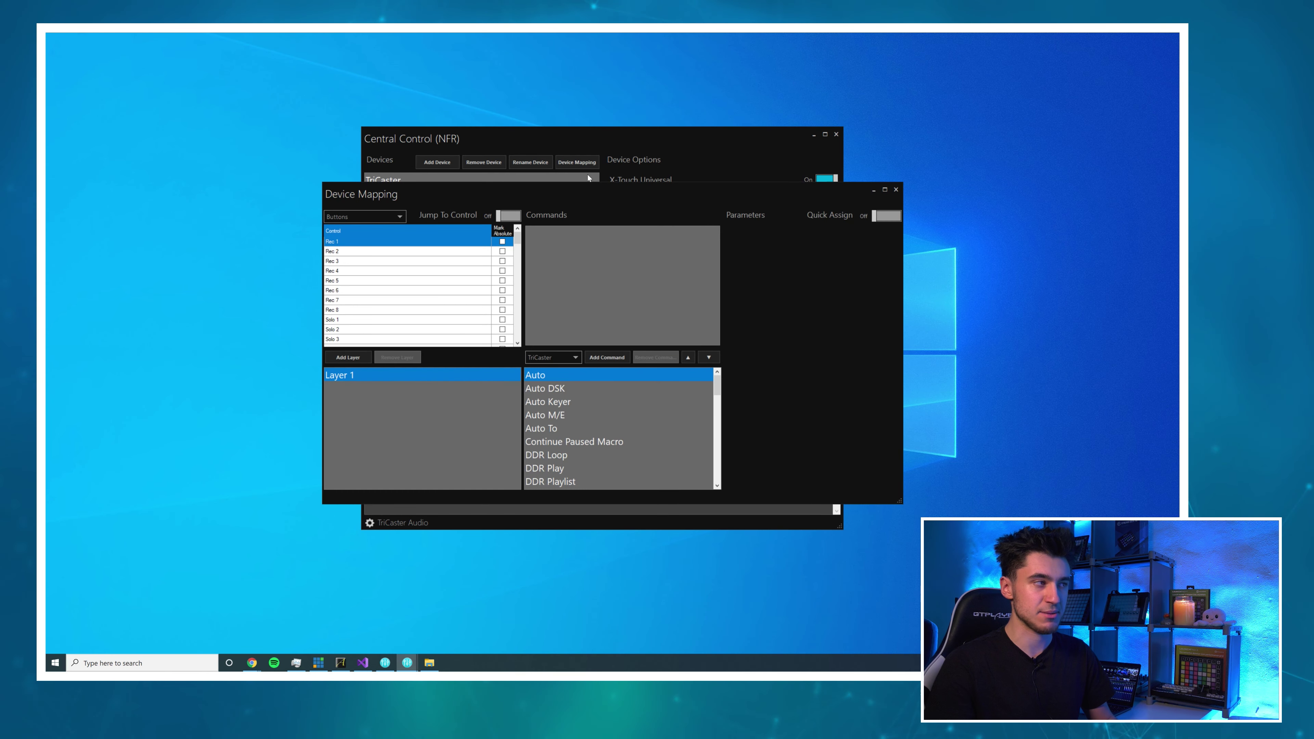
pyautogui.click(350, 217)
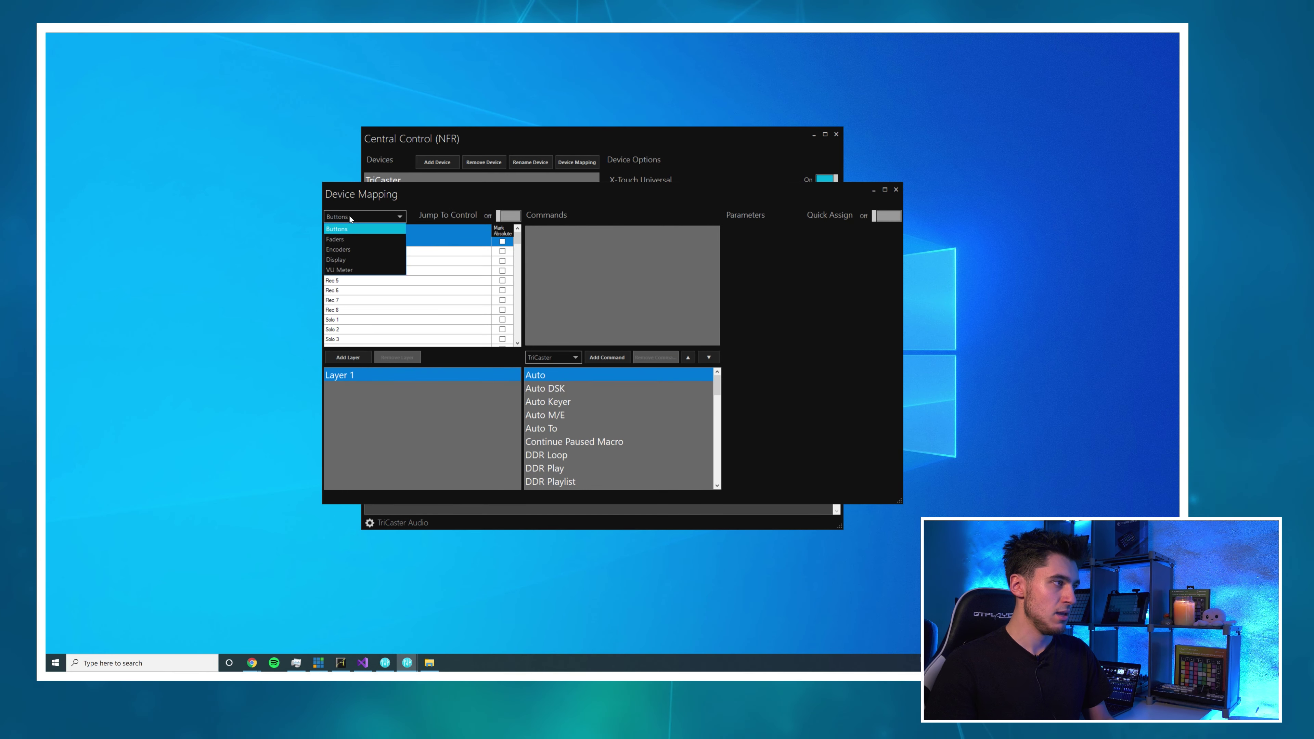
pyautogui.click(352, 239)
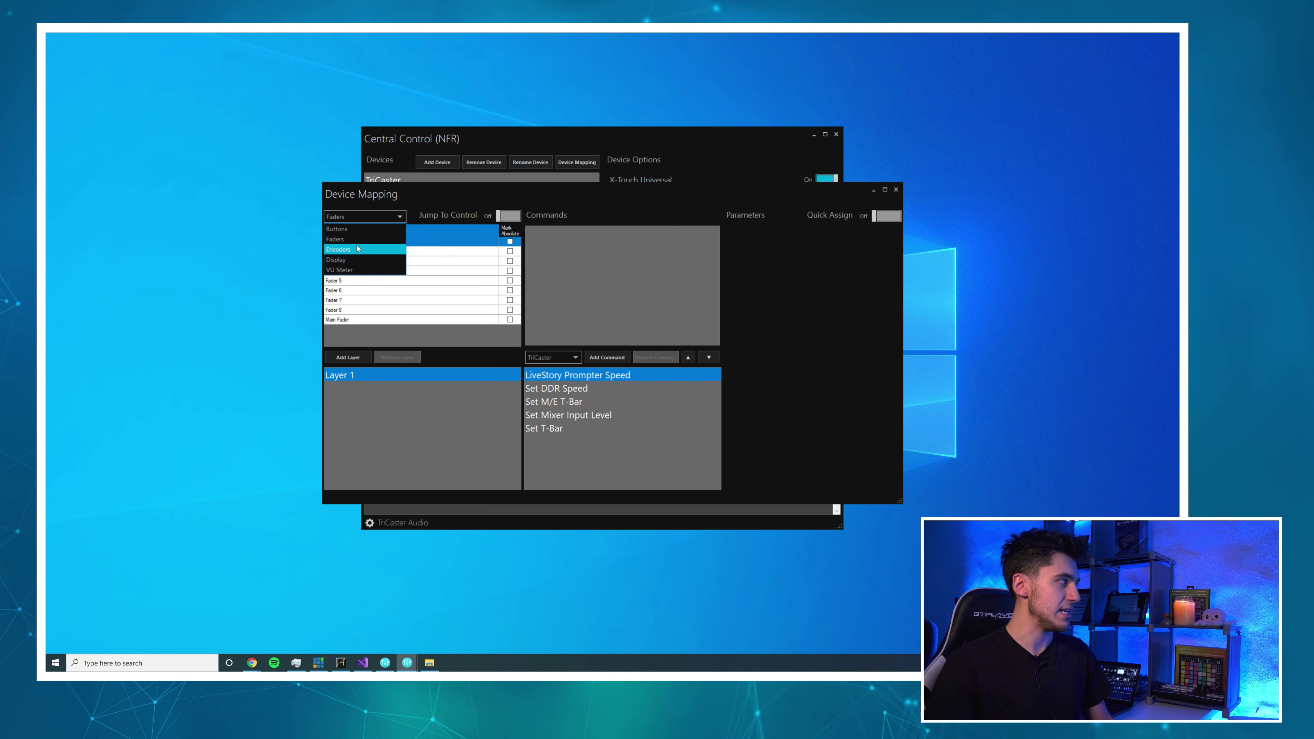
pyautogui.click(354, 240)
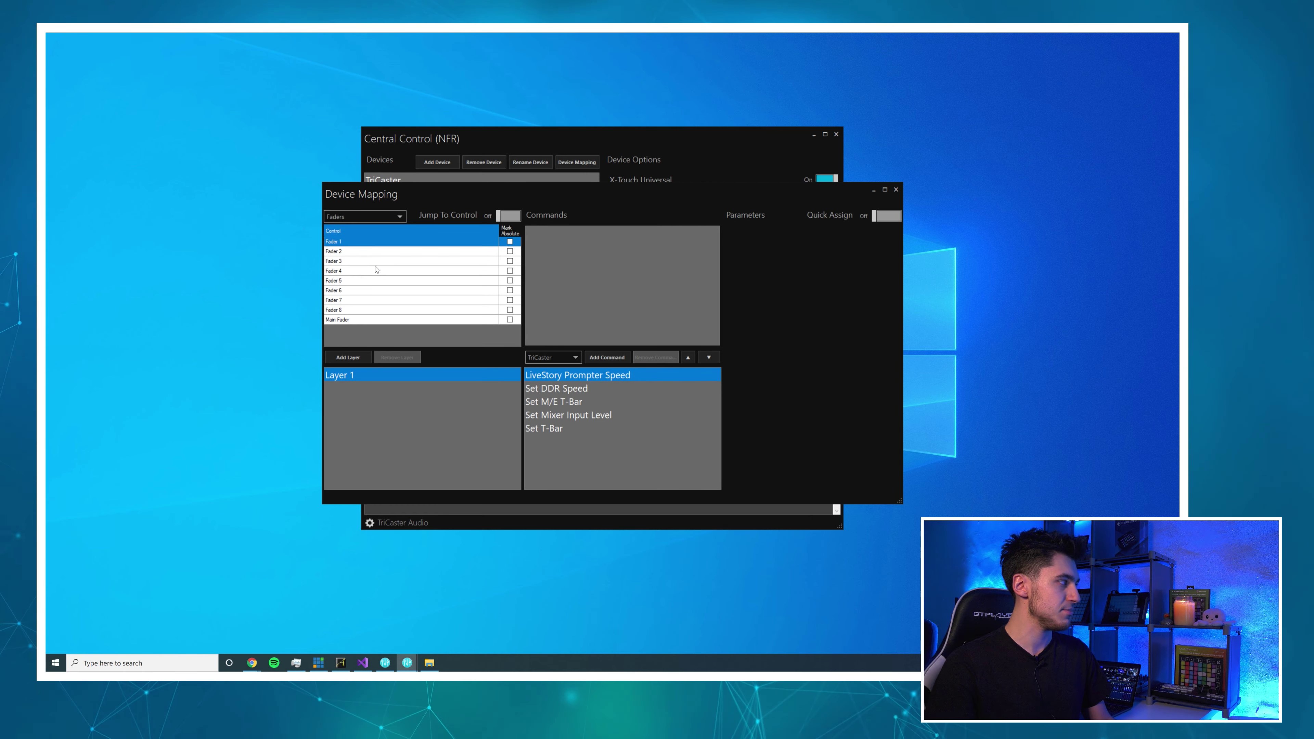
pyautogui.click(577, 356)
pyautogui.click(559, 372)
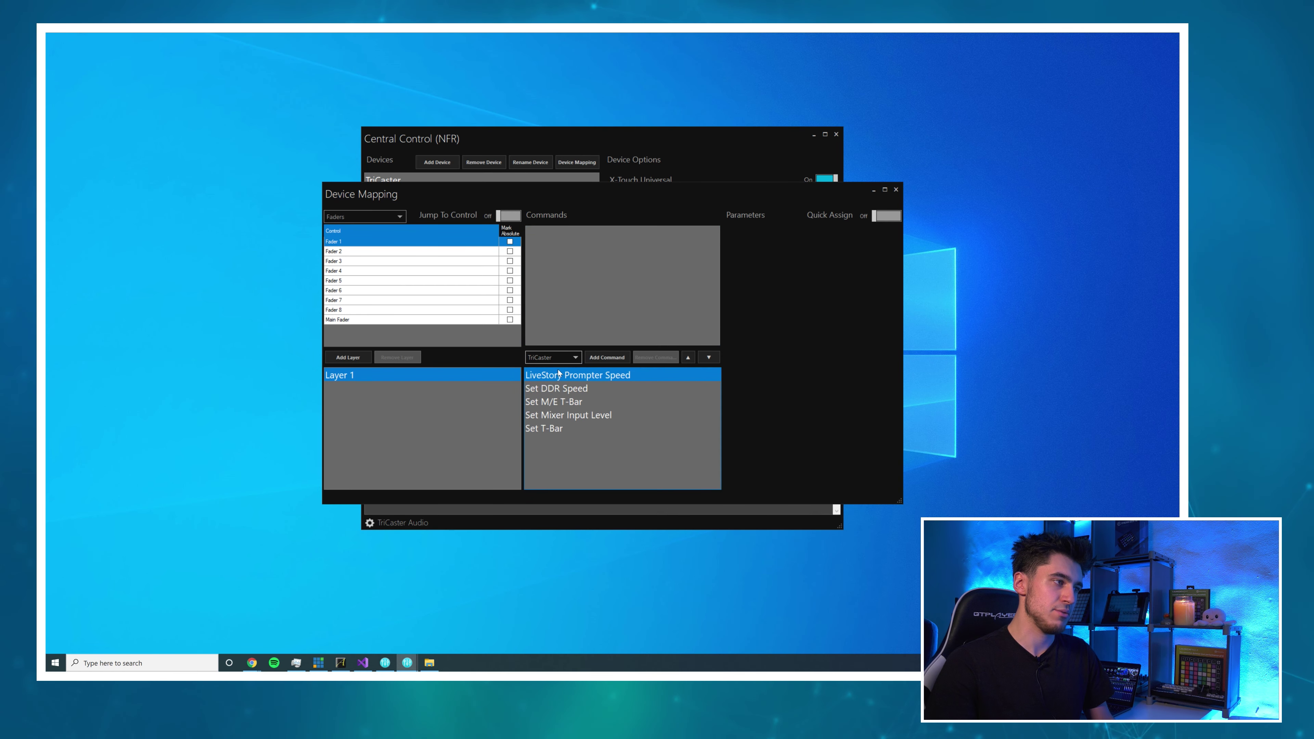
pyautogui.click(563, 417)
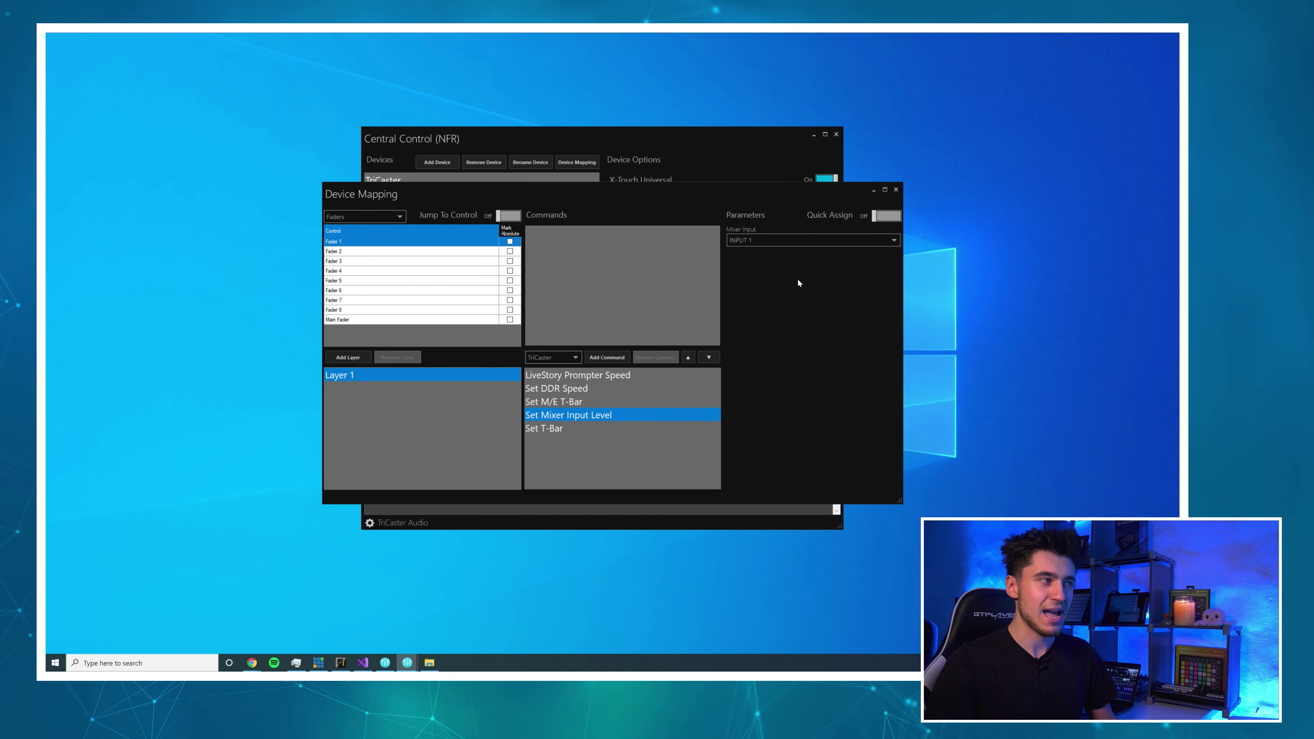
# - With Quick Assign on, assign Faders 5–8 to DDR 1–DDR 4
pyautogui.click(888, 217)
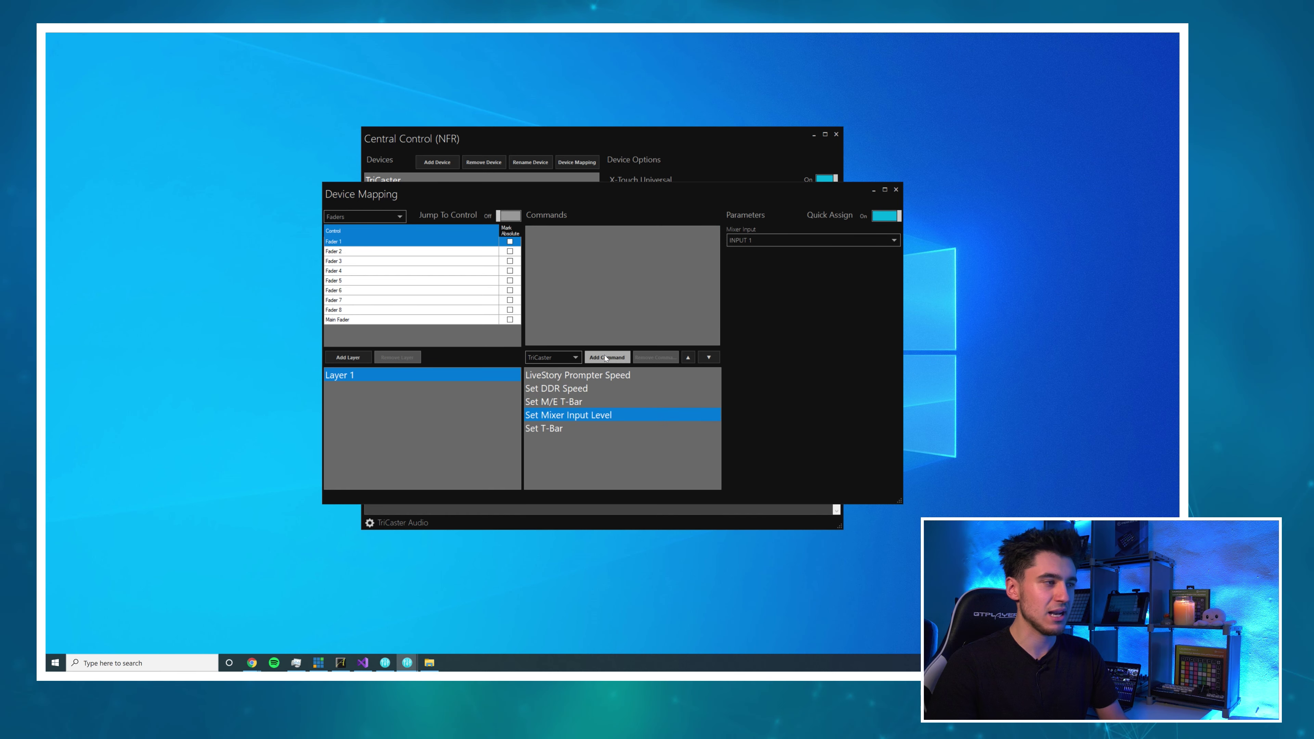
pyautogui.press('Down')
pyautogui.press('Down')
pyautogui.press('Down')
pyautogui.press('Down')
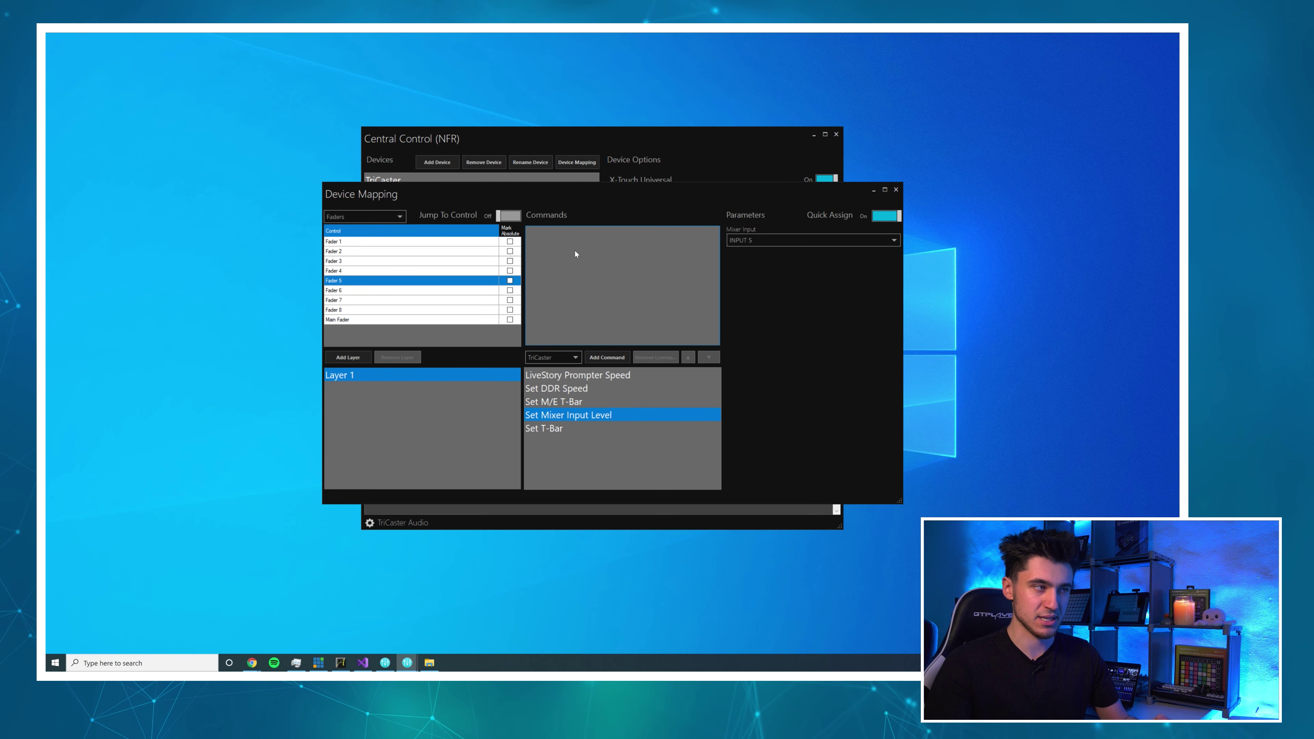
pyautogui.click(779, 237)
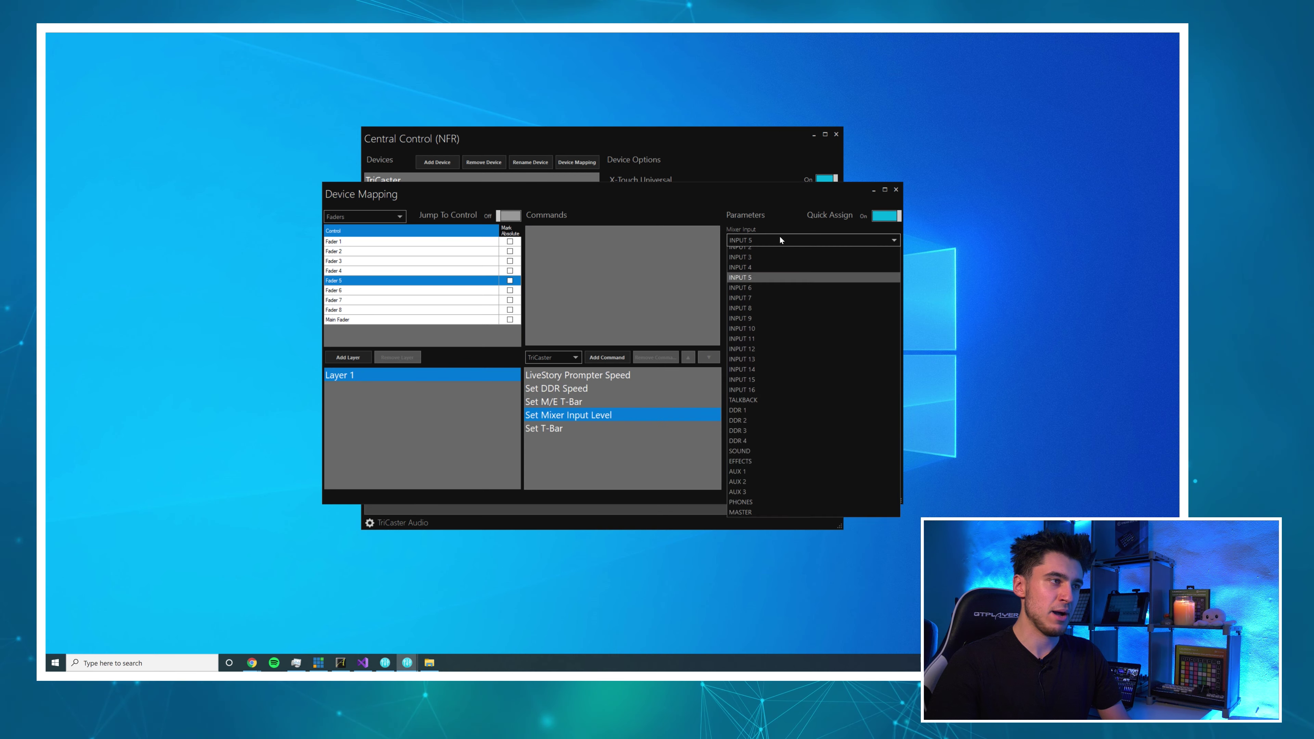
pyautogui.click(749, 426)
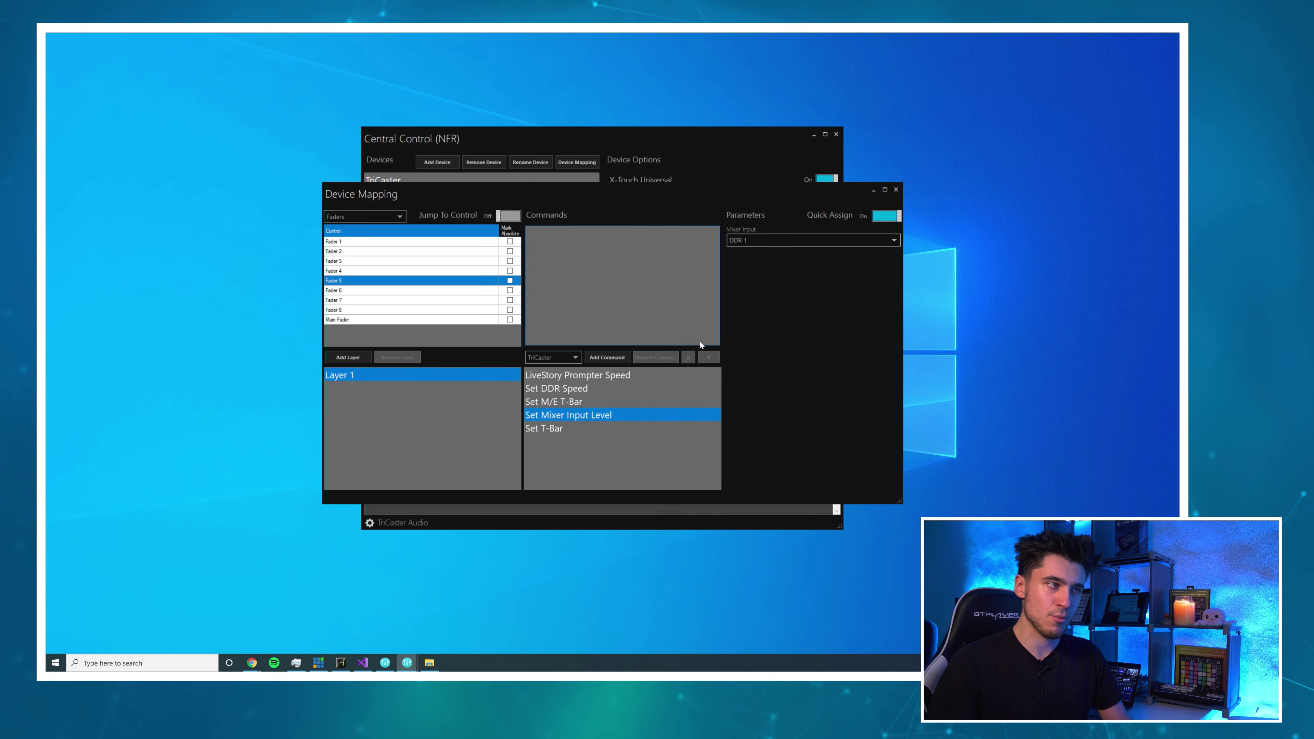
pyautogui.click(607, 358)
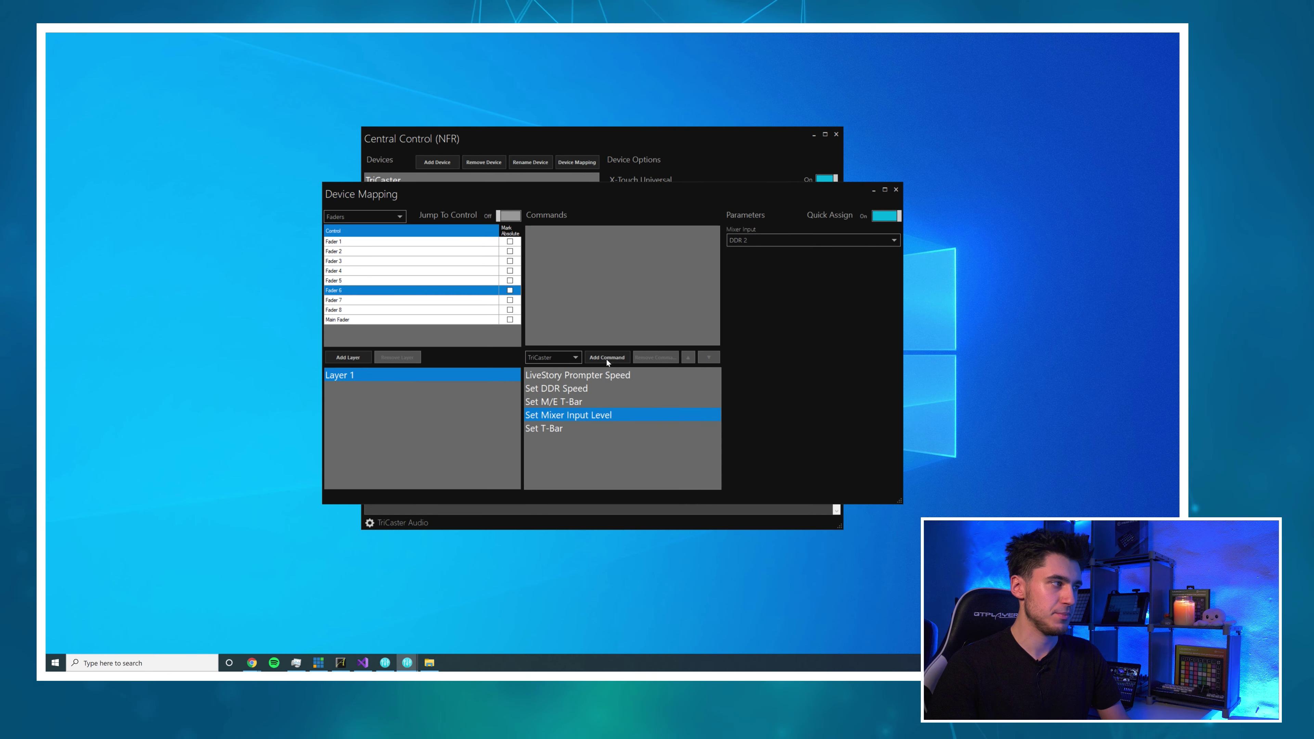
pyautogui.click(607, 359)
pyautogui.click(607, 359)
pyautogui.click(607, 358)
# - Give the Main Fader a Set Mixer Input Level command for MASTER
pyautogui.click(817, 239)
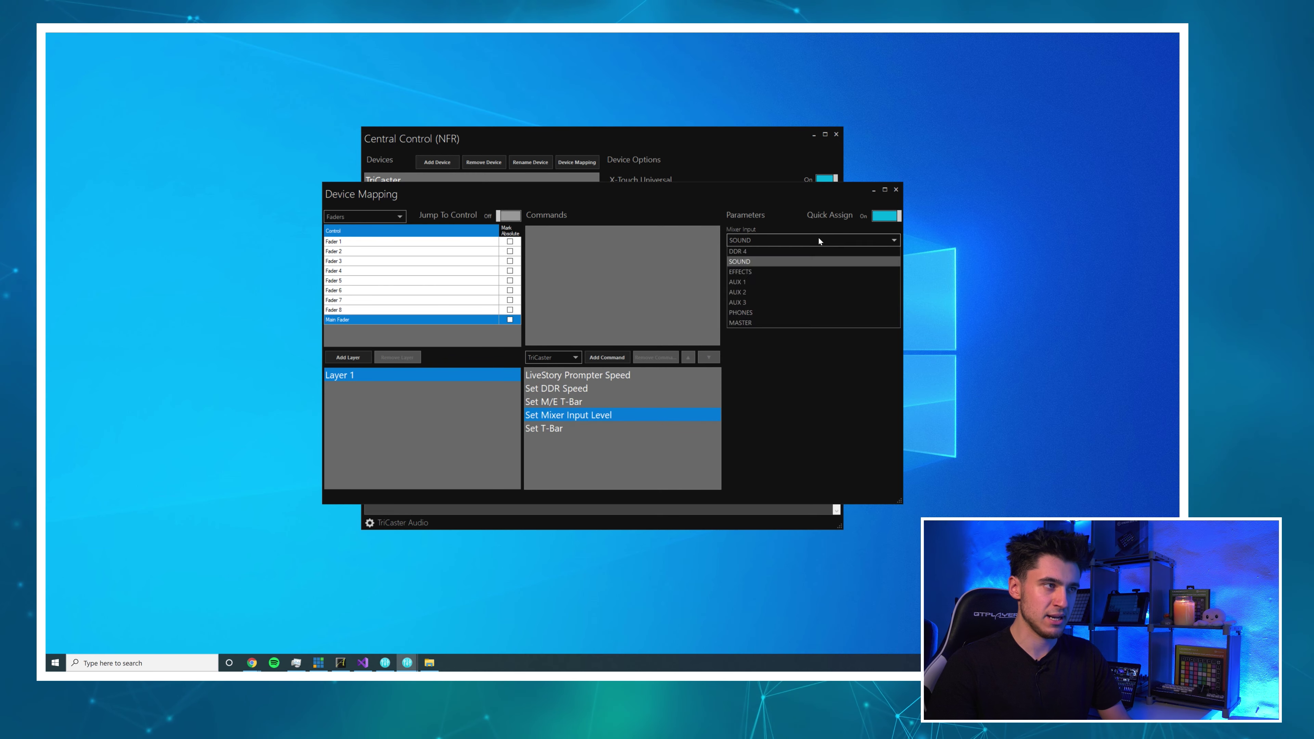
pyautogui.click(769, 527)
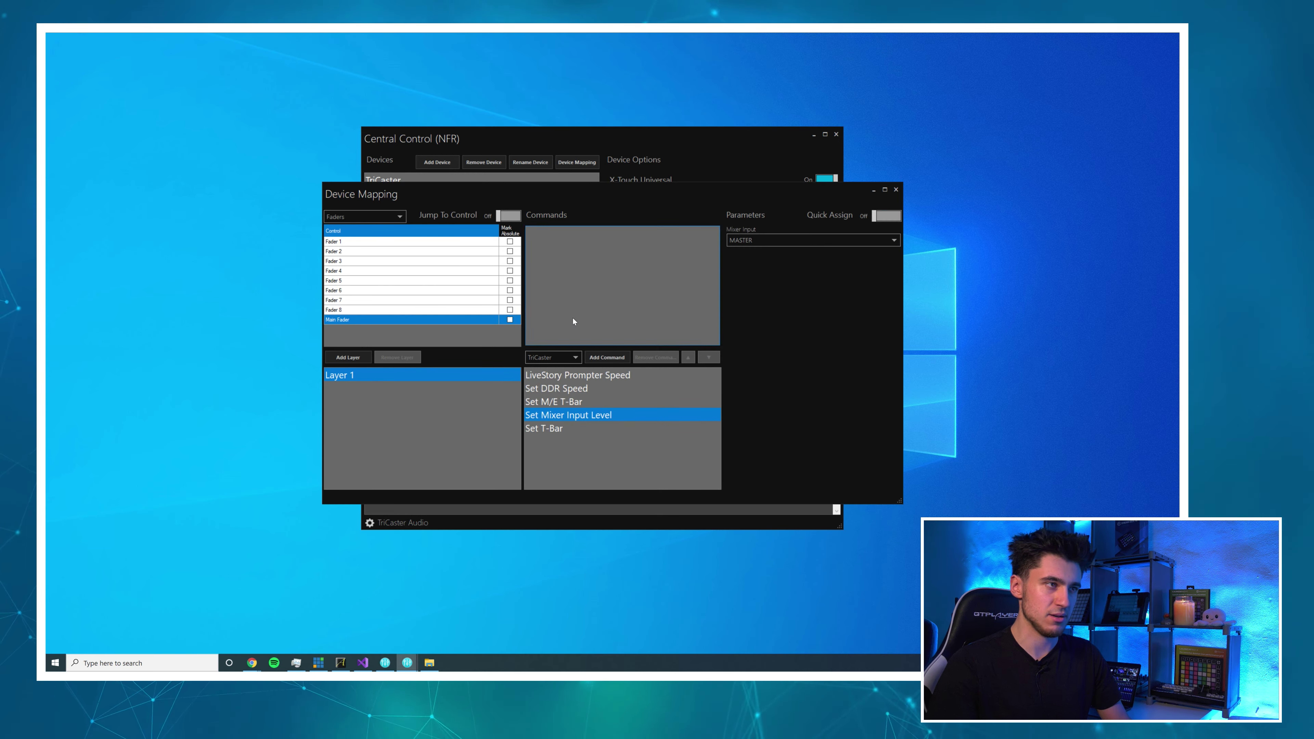
pyautogui.click(606, 357)
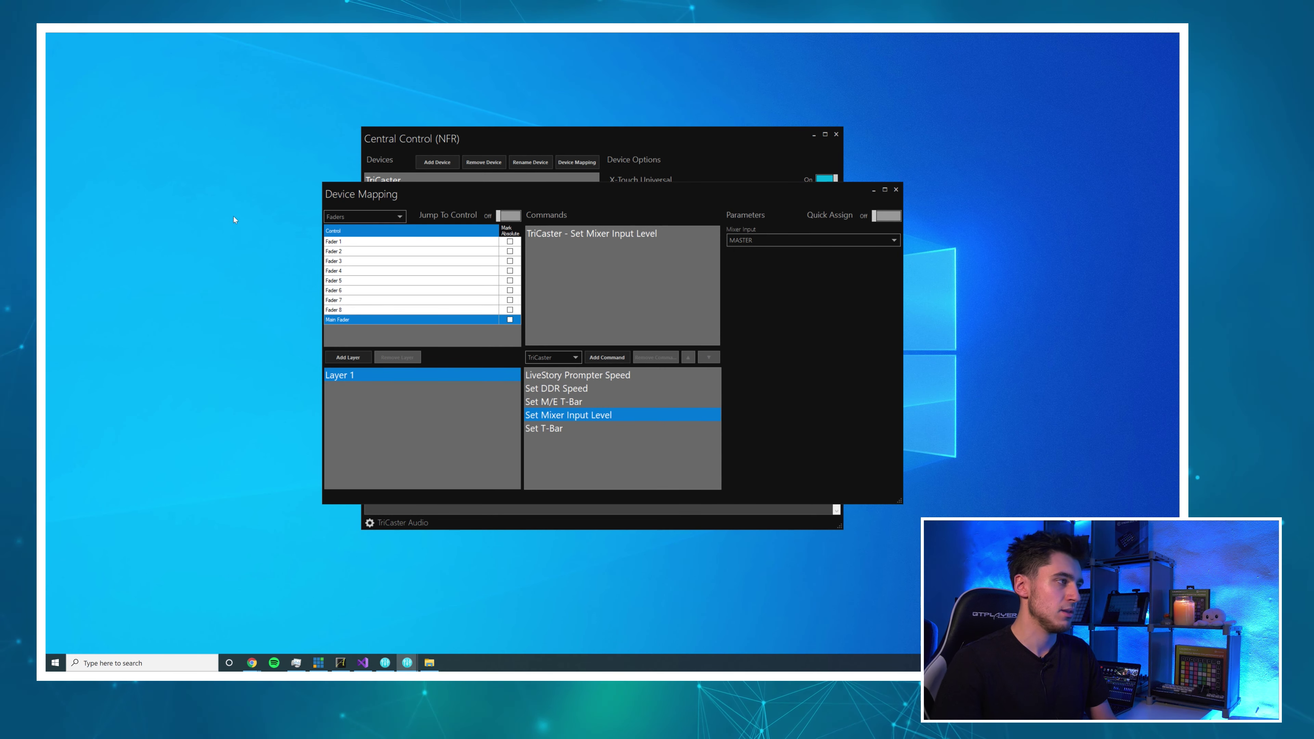
# - Switch the mapping to Buttons and turn on Jump To Control
pyautogui.click(380, 215)
pyautogui.click(362, 227)
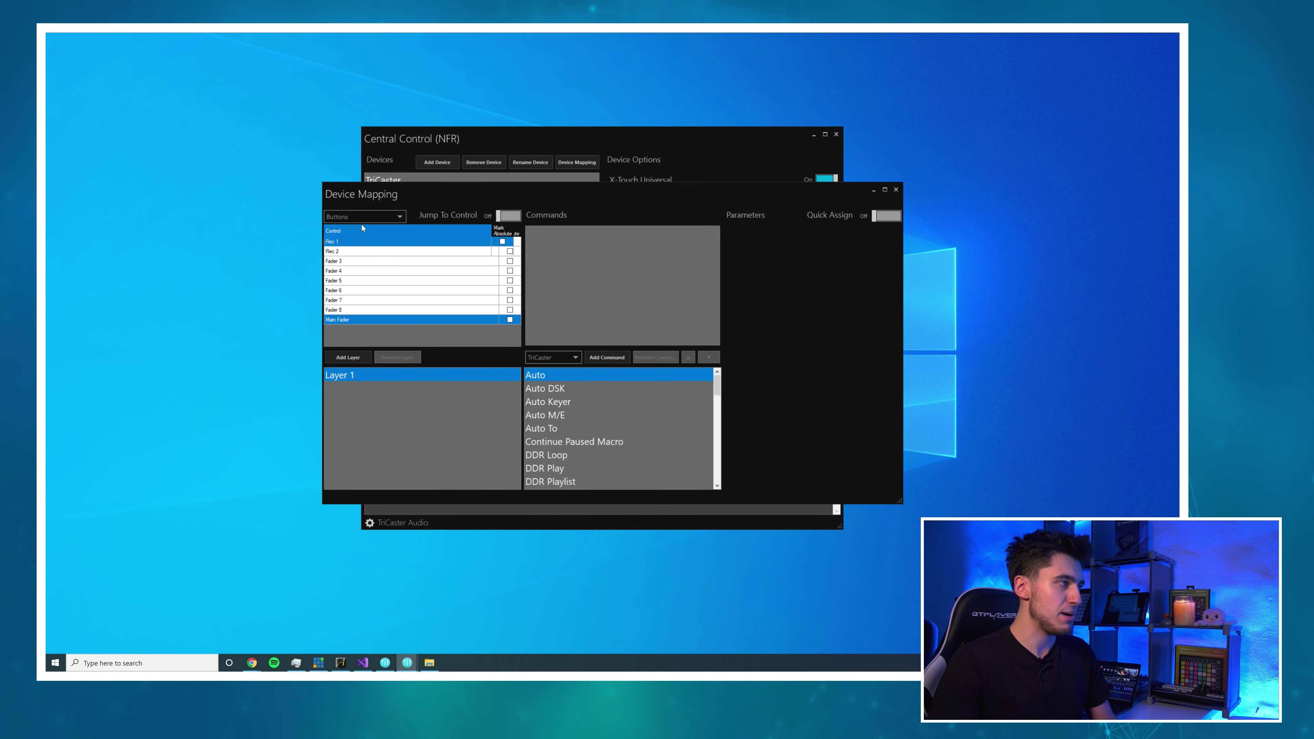
pyautogui.click(365, 215)
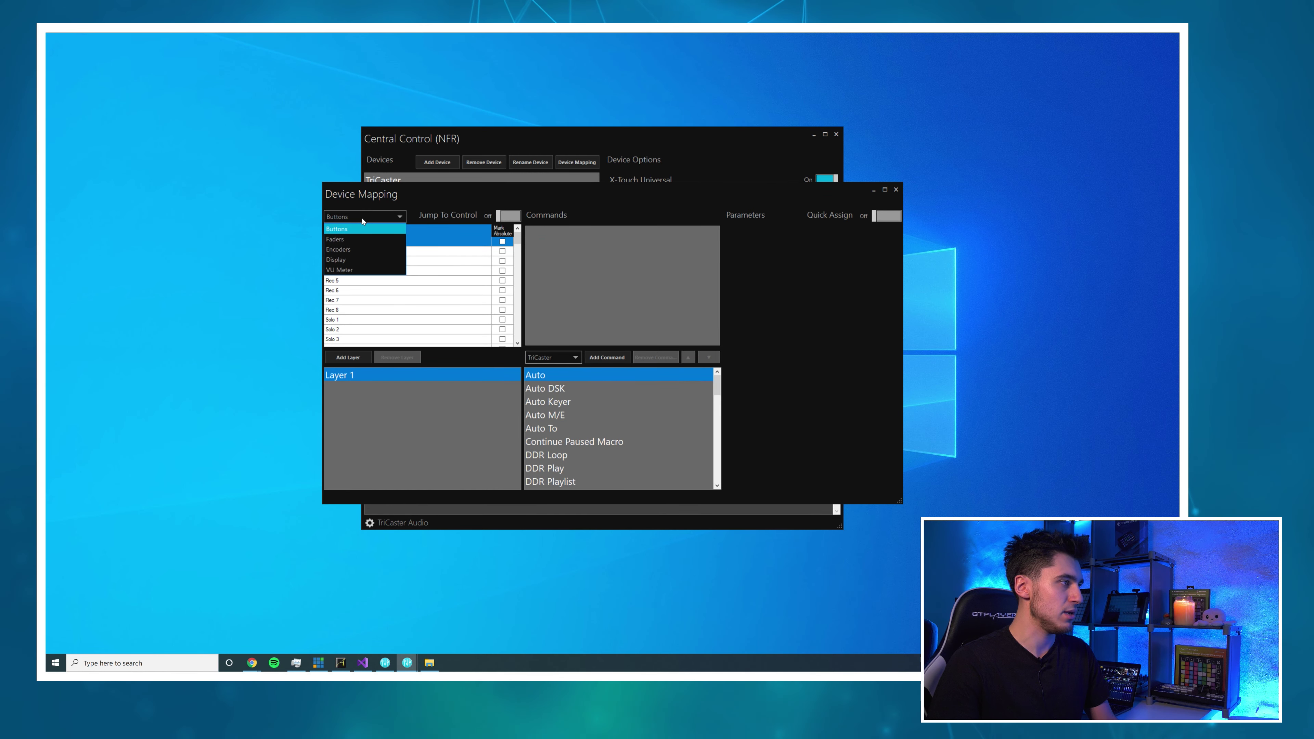
pyautogui.click(368, 217)
pyautogui.moveTo(404, 197); pyautogui.dragTo(472, 256)
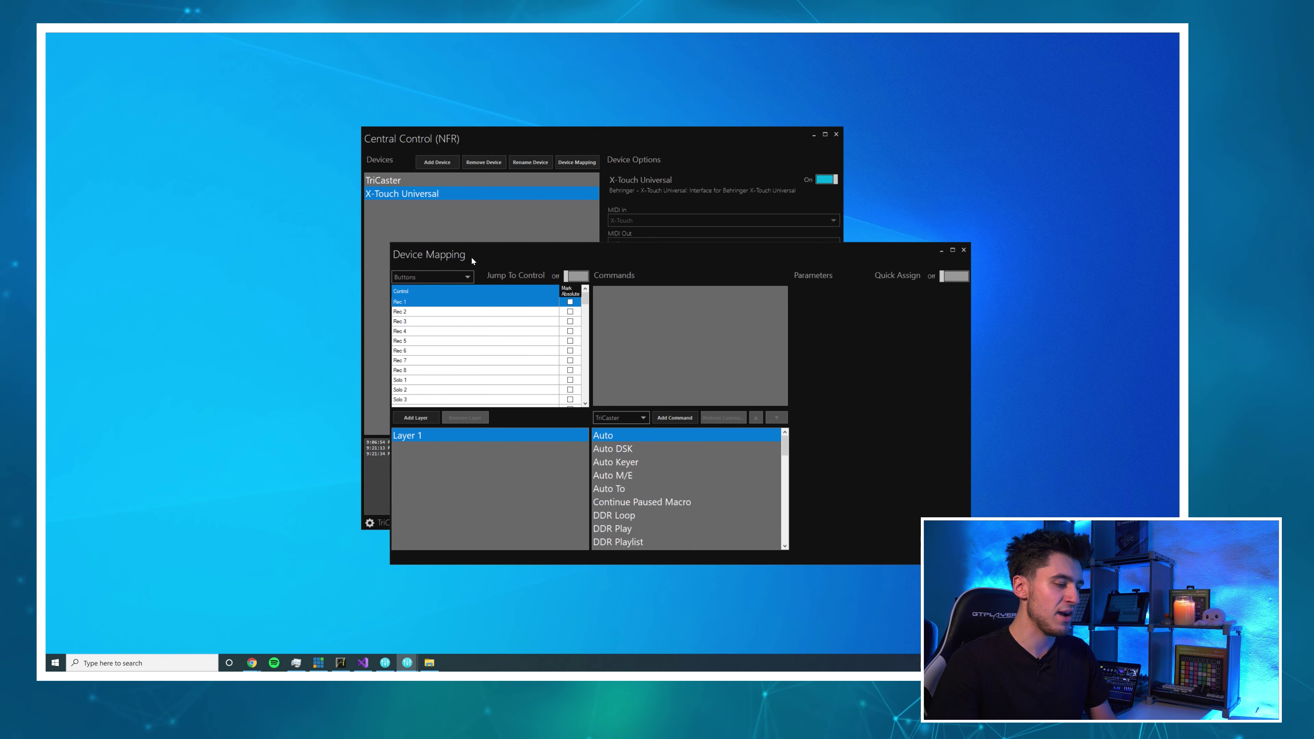
pyautogui.click(579, 277)
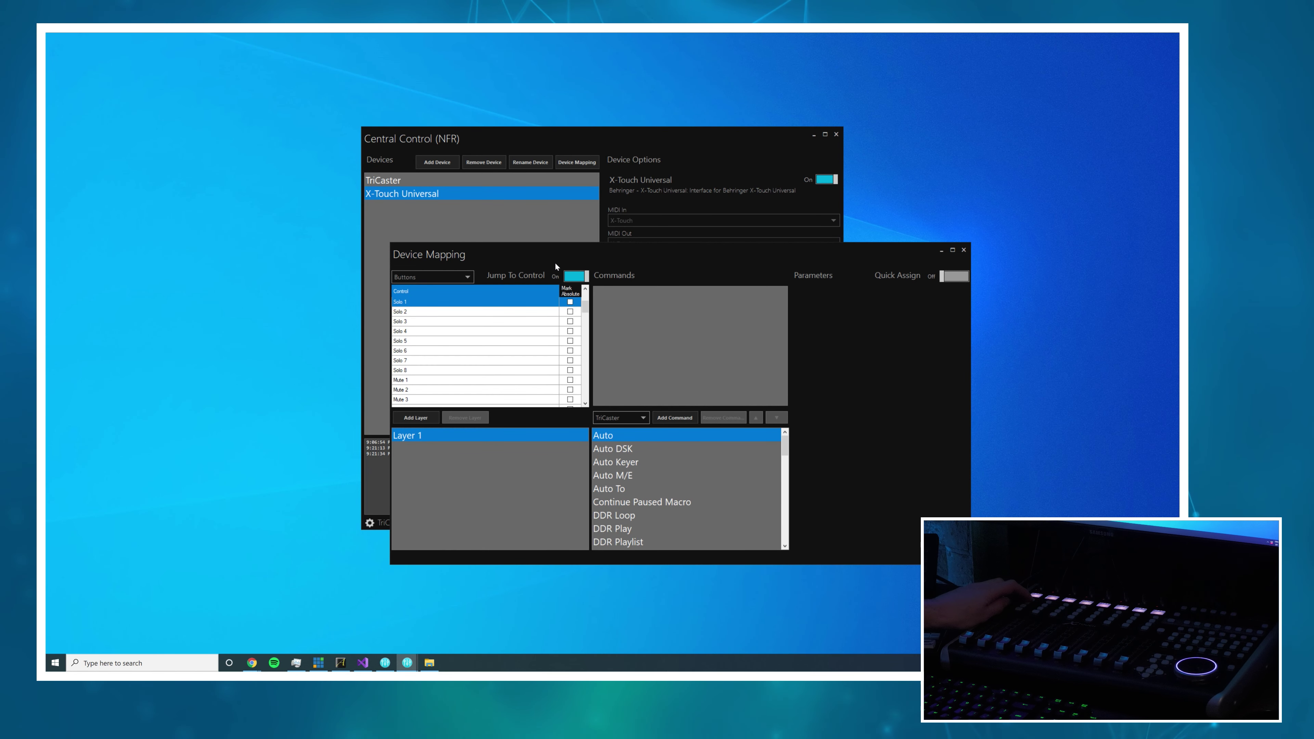
# - Give the Solo button a Solo Mixer Channel command on INPUT 1
pyautogui.click(626, 417)
pyautogui.scroll(-5, 635, 467)
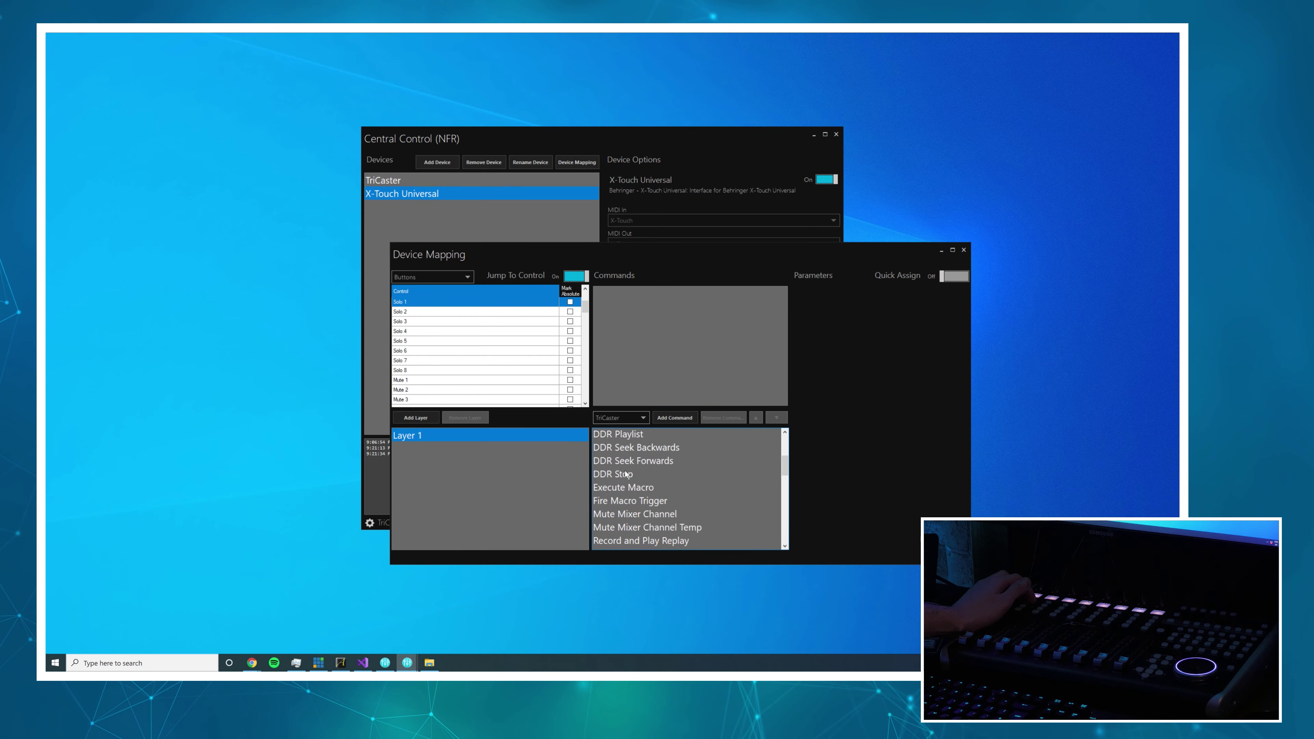
pyautogui.scroll(-6, 635, 467)
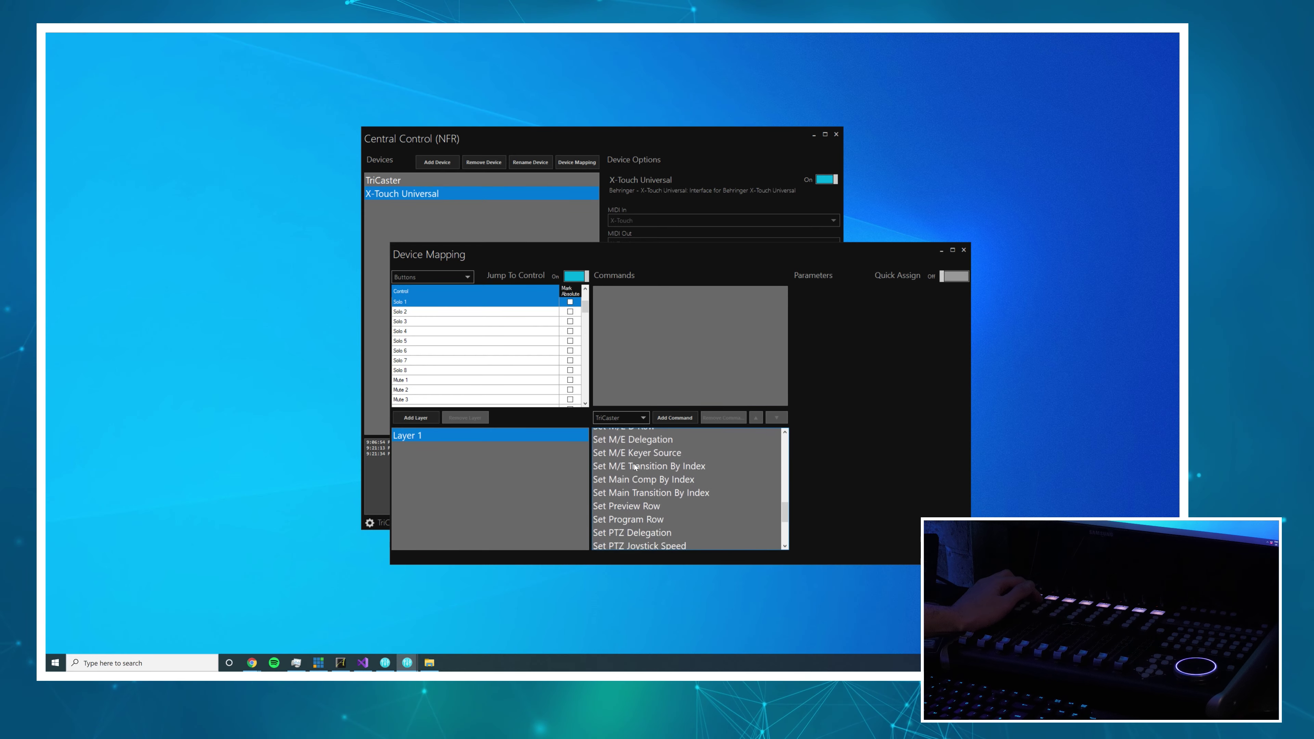
pyautogui.scroll(6, 633, 466)
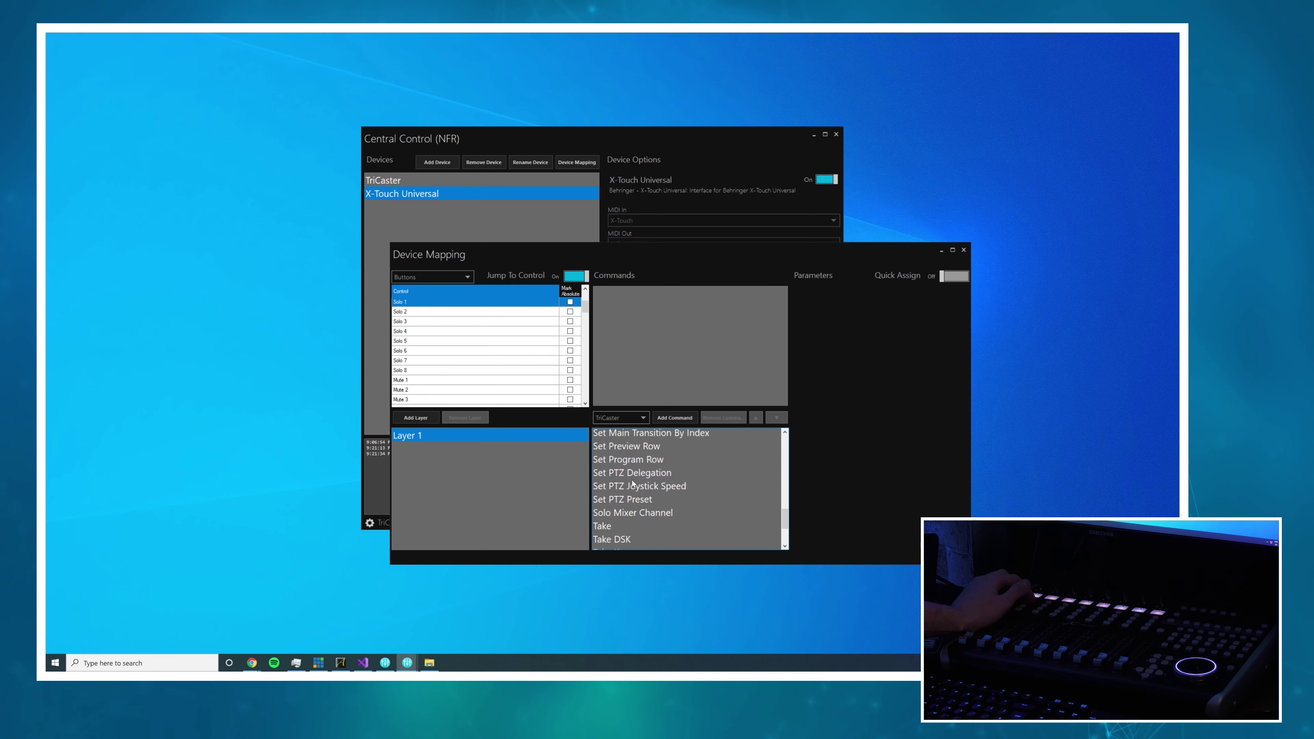
pyautogui.scroll(-3, 632, 483)
pyautogui.click(635, 490)
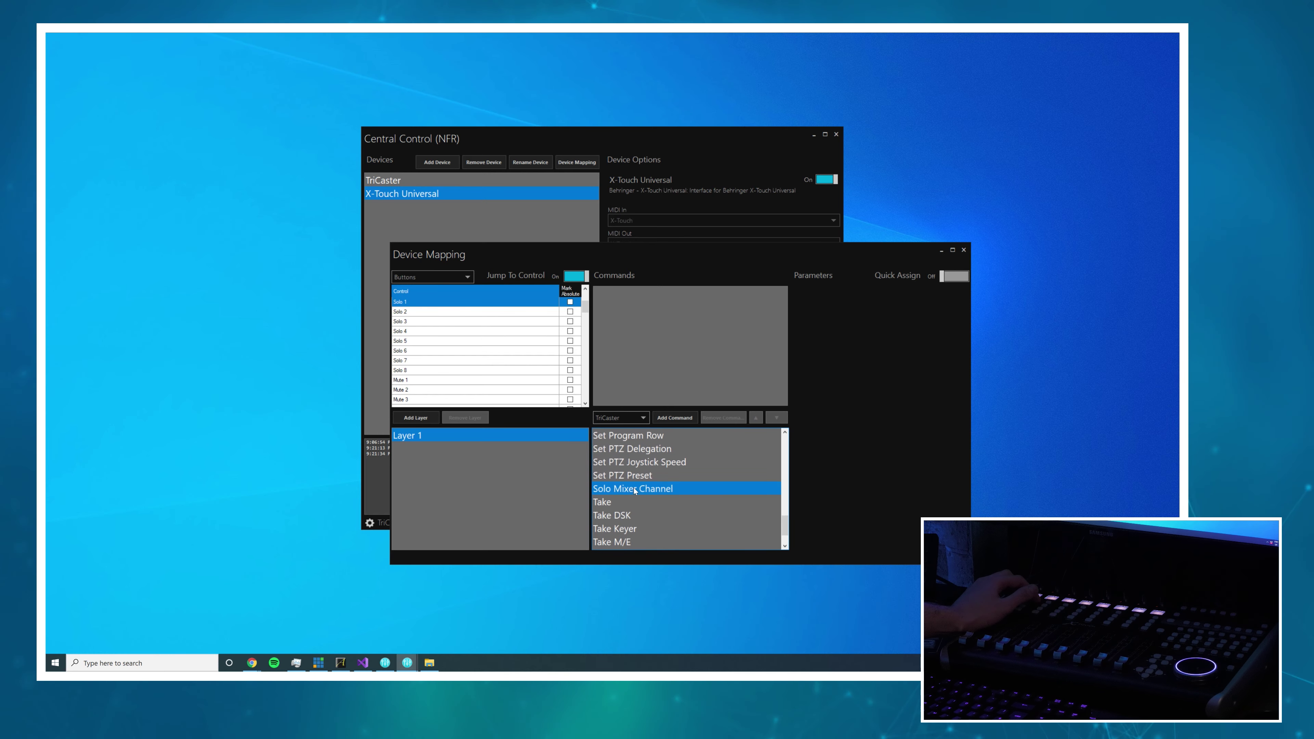
pyautogui.click(842, 299)
pyautogui.click(835, 315)
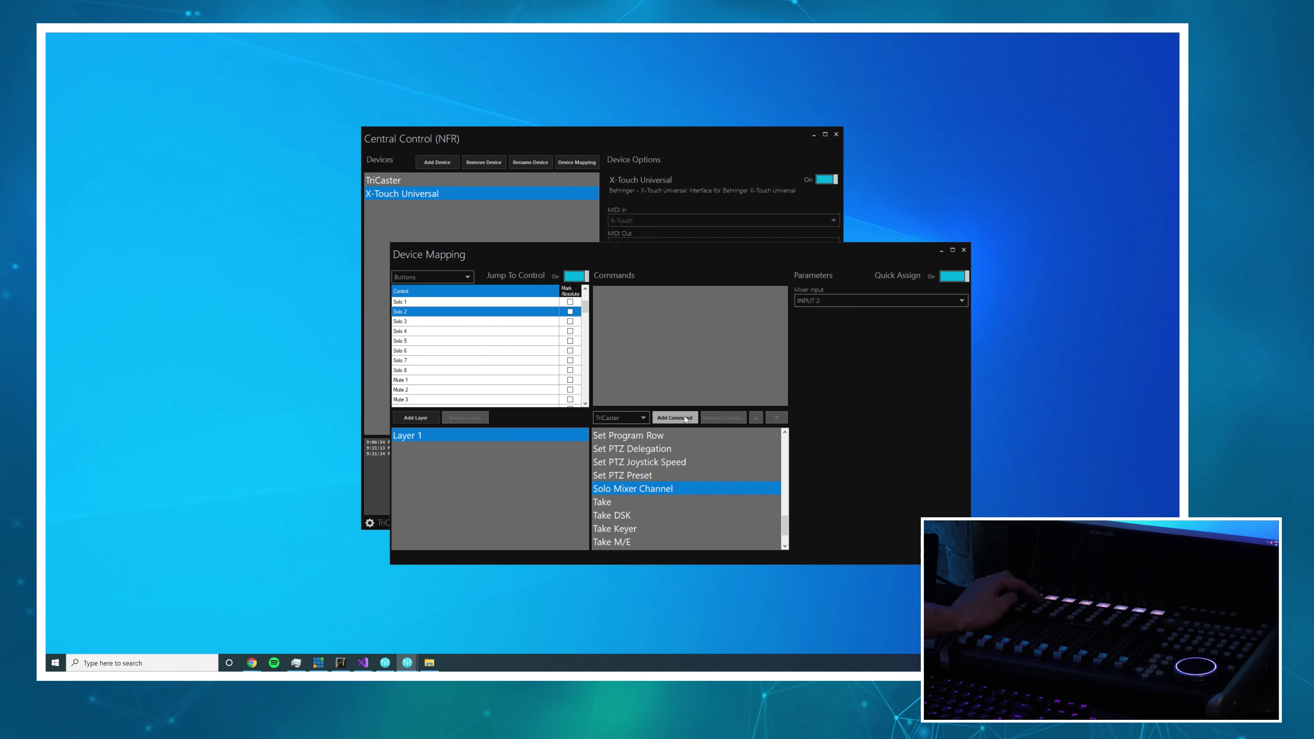
pyautogui.click(818, 301)
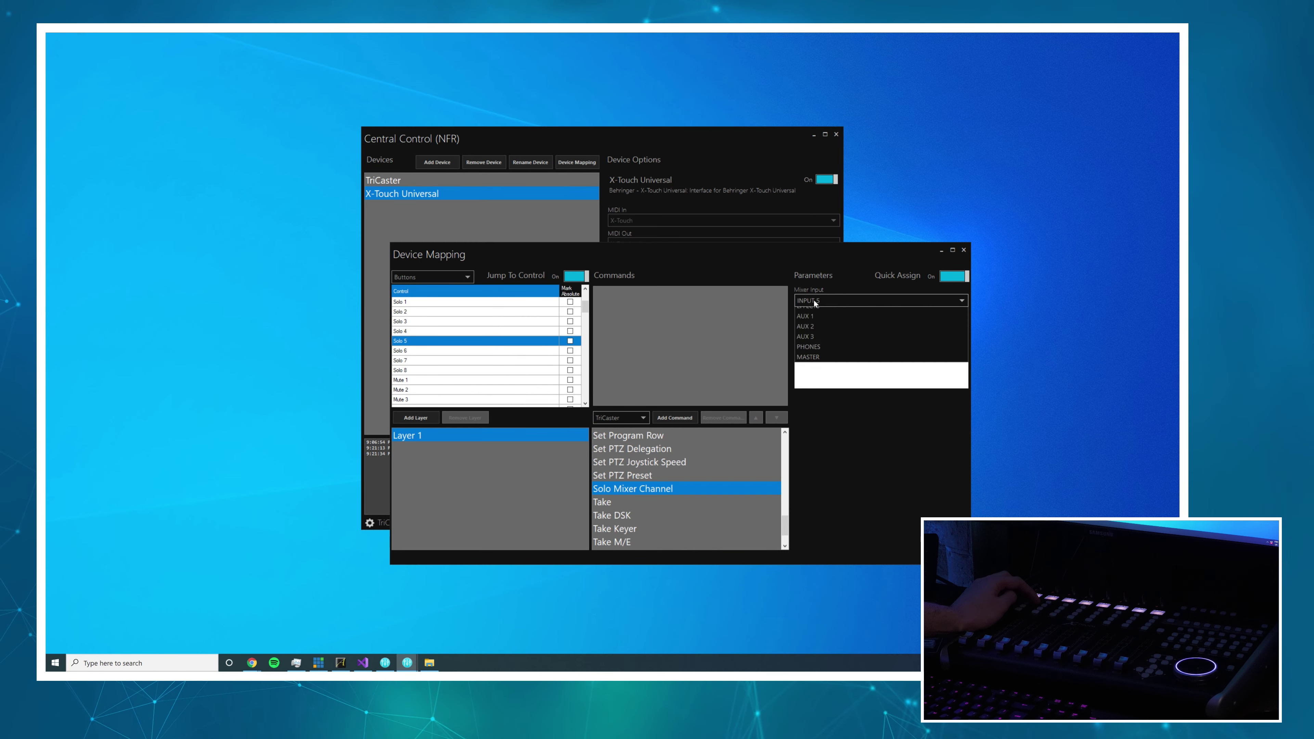
pyautogui.click(816, 488)
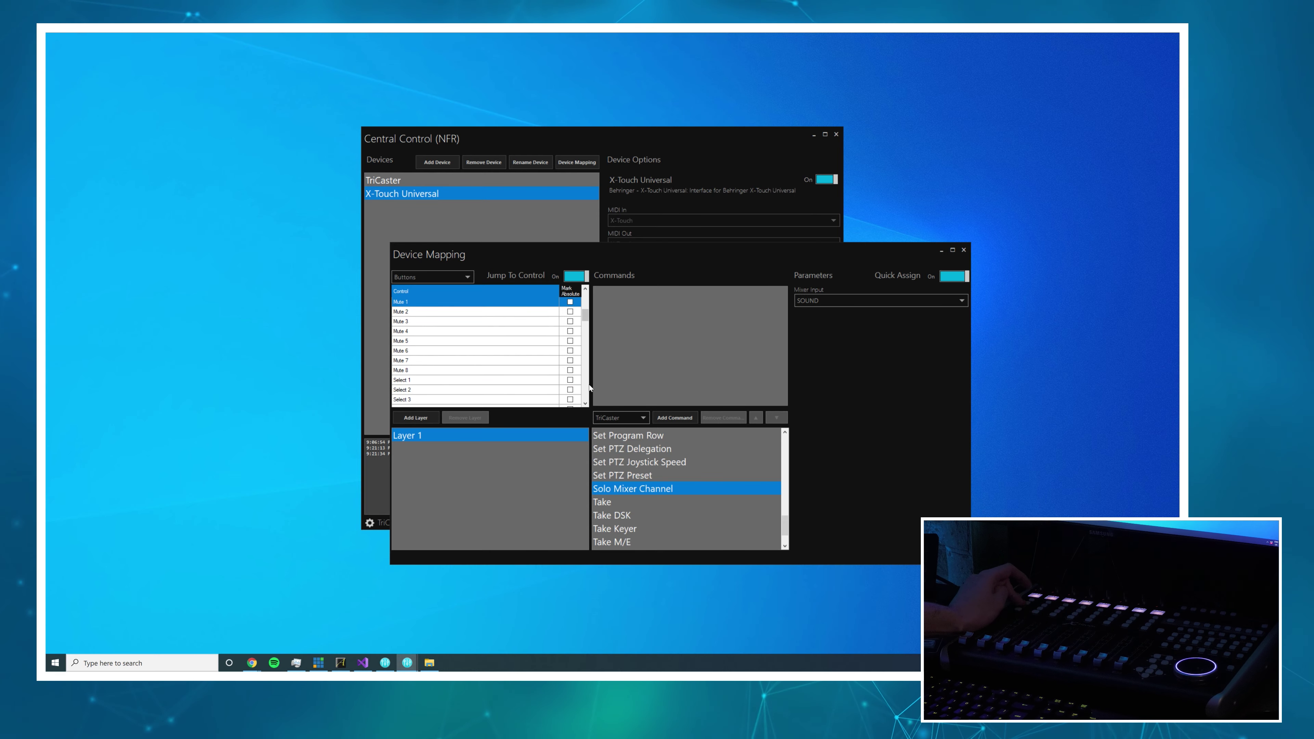
# - Give the Mute buttons Mute Mixer Channel commands, Mute 1 on INPUT 1 and another on DDR 3
pyautogui.scroll(5, 651, 485)
pyautogui.click(649, 502)
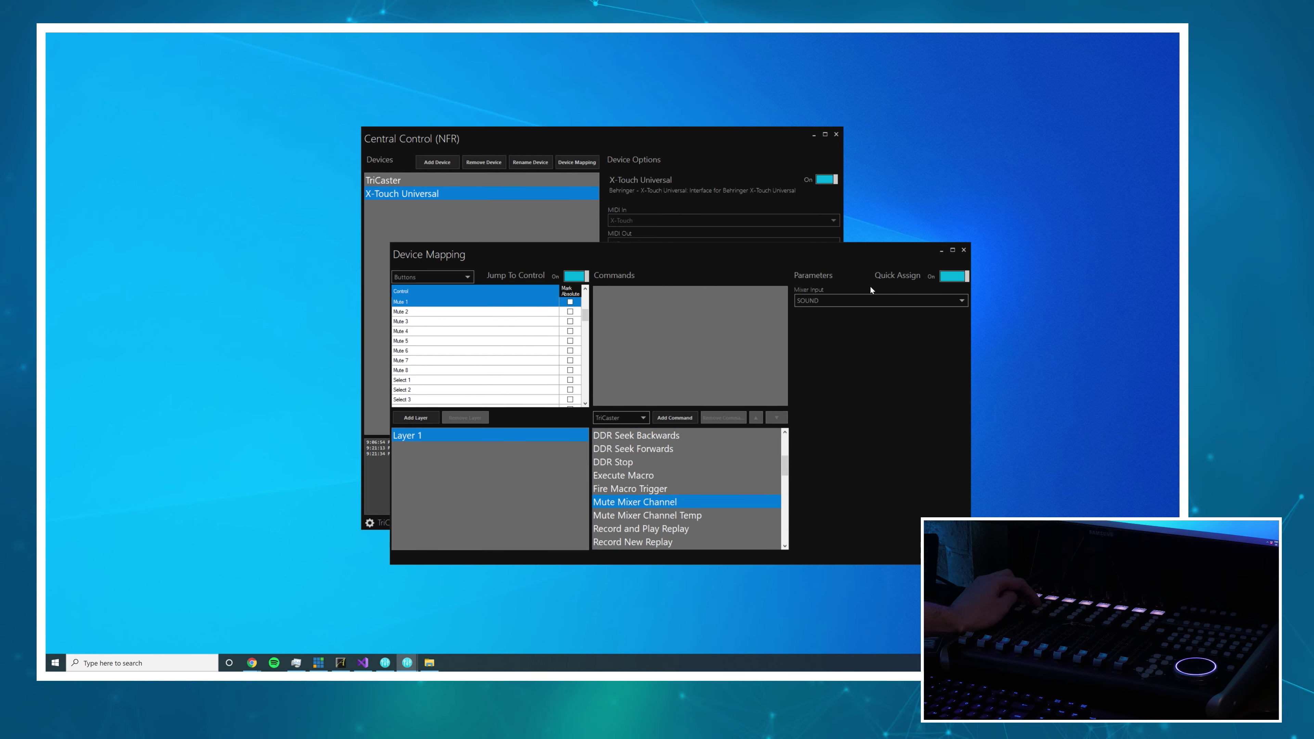
pyautogui.click(862, 303)
pyautogui.click(845, 320)
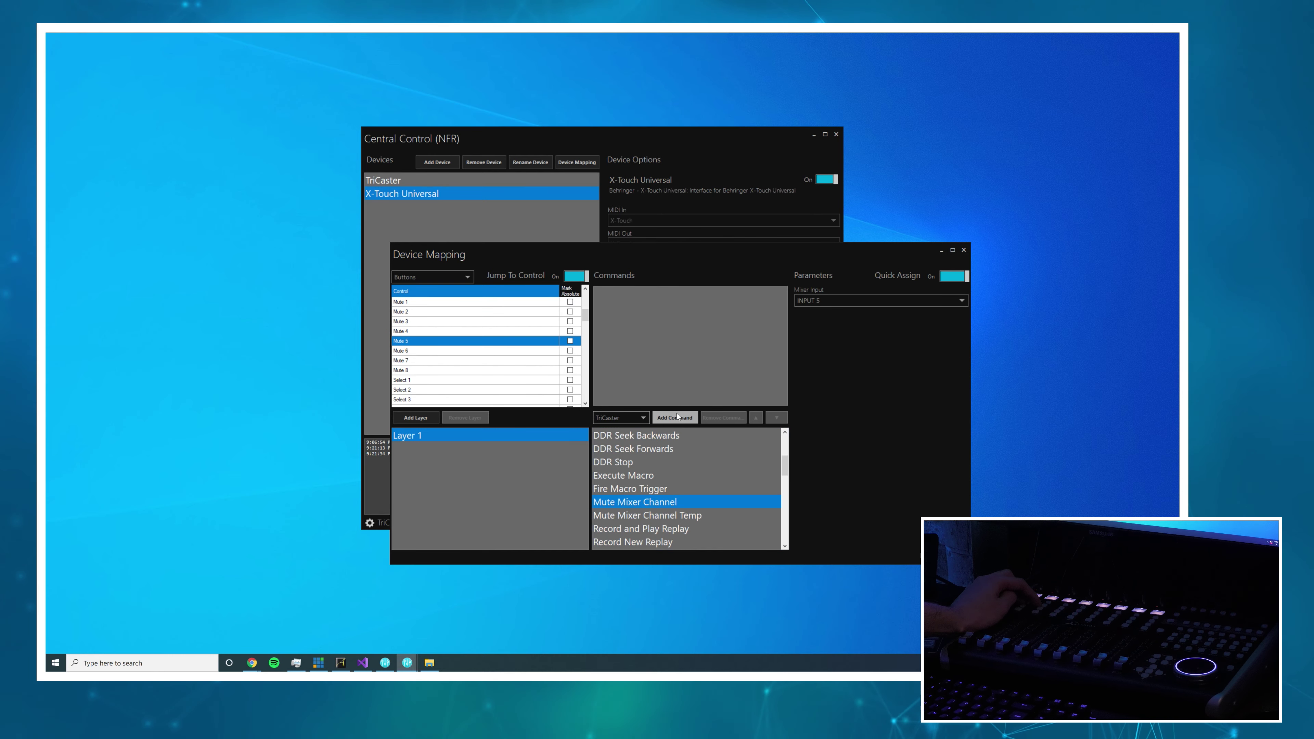
pyautogui.click(823, 300)
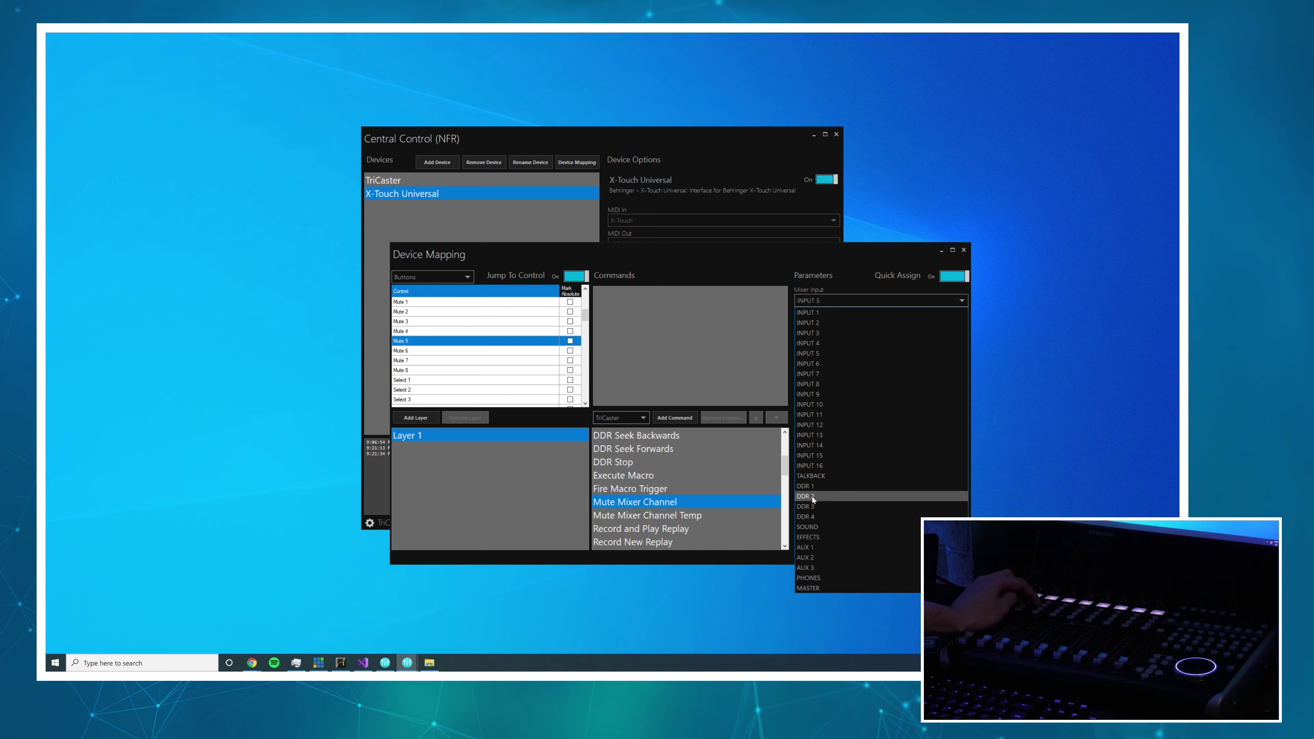
pyautogui.click(806, 505)
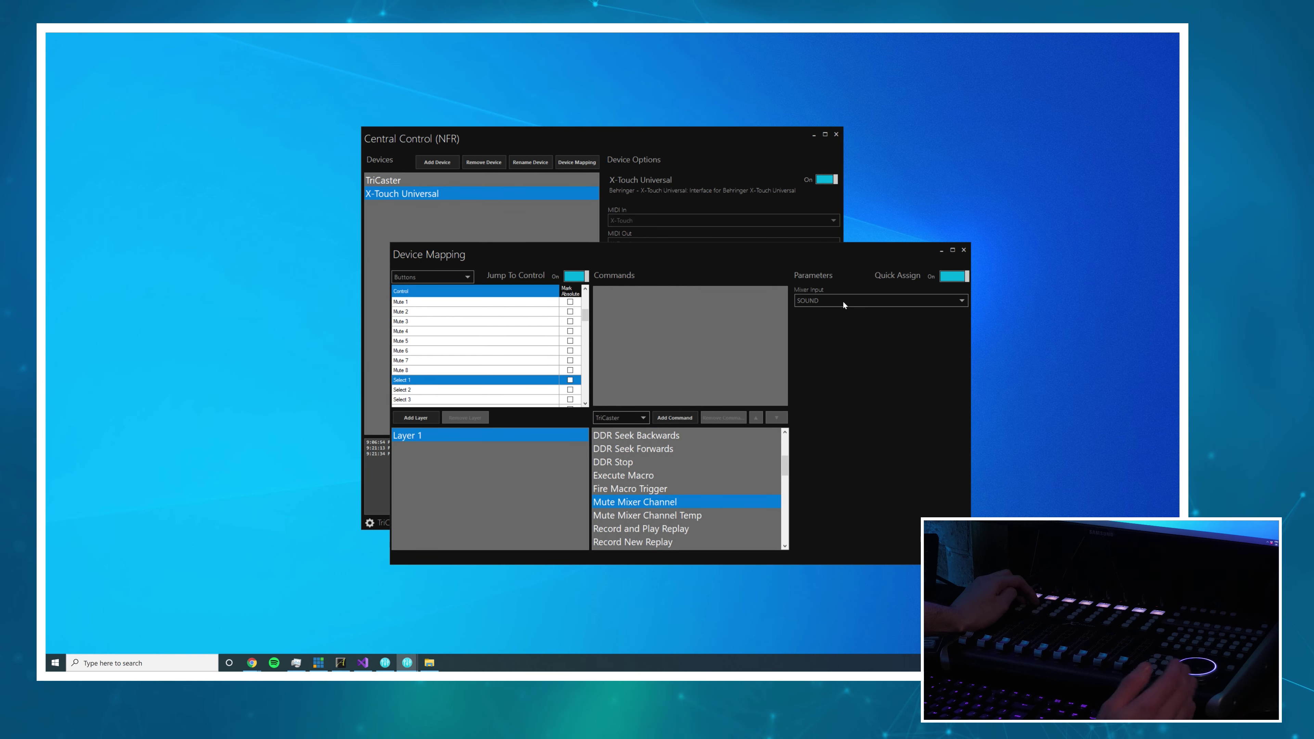
# - Switch the control type to the VU meters
pyautogui.click(444, 272)
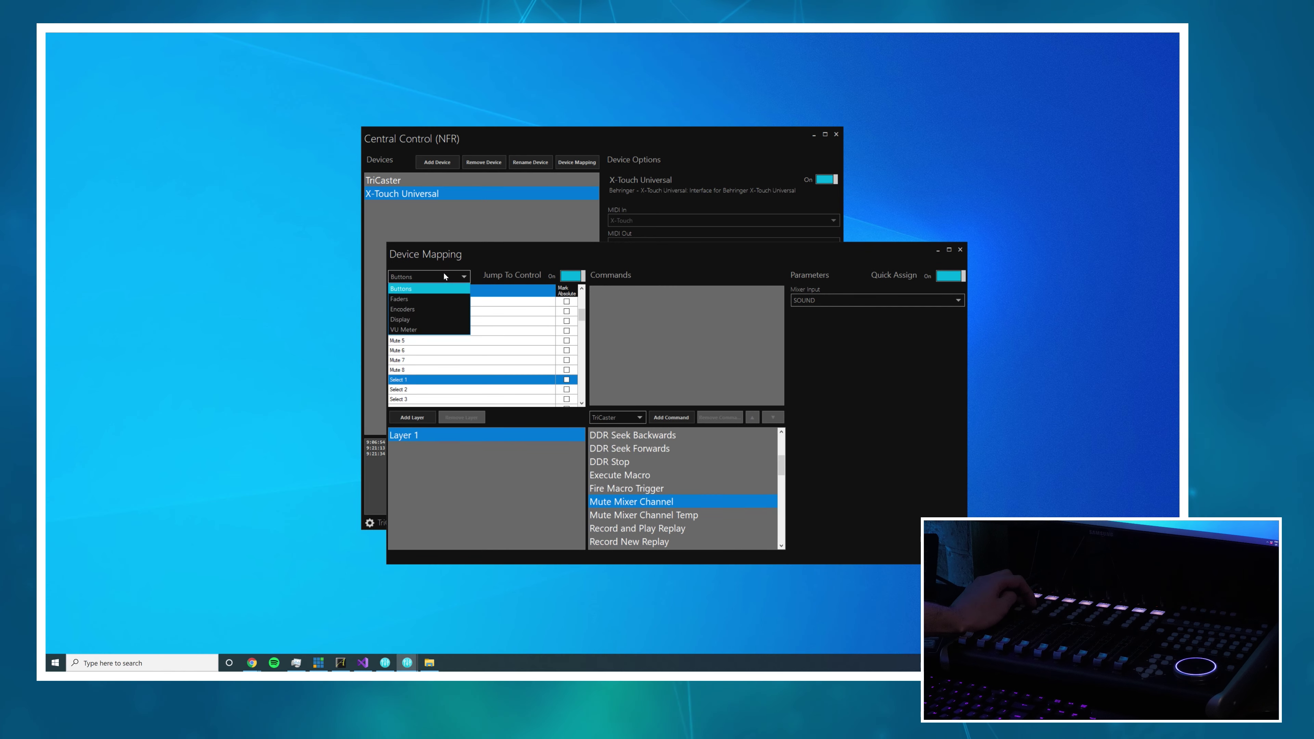
pyautogui.click(437, 289)
pyautogui.click(443, 276)
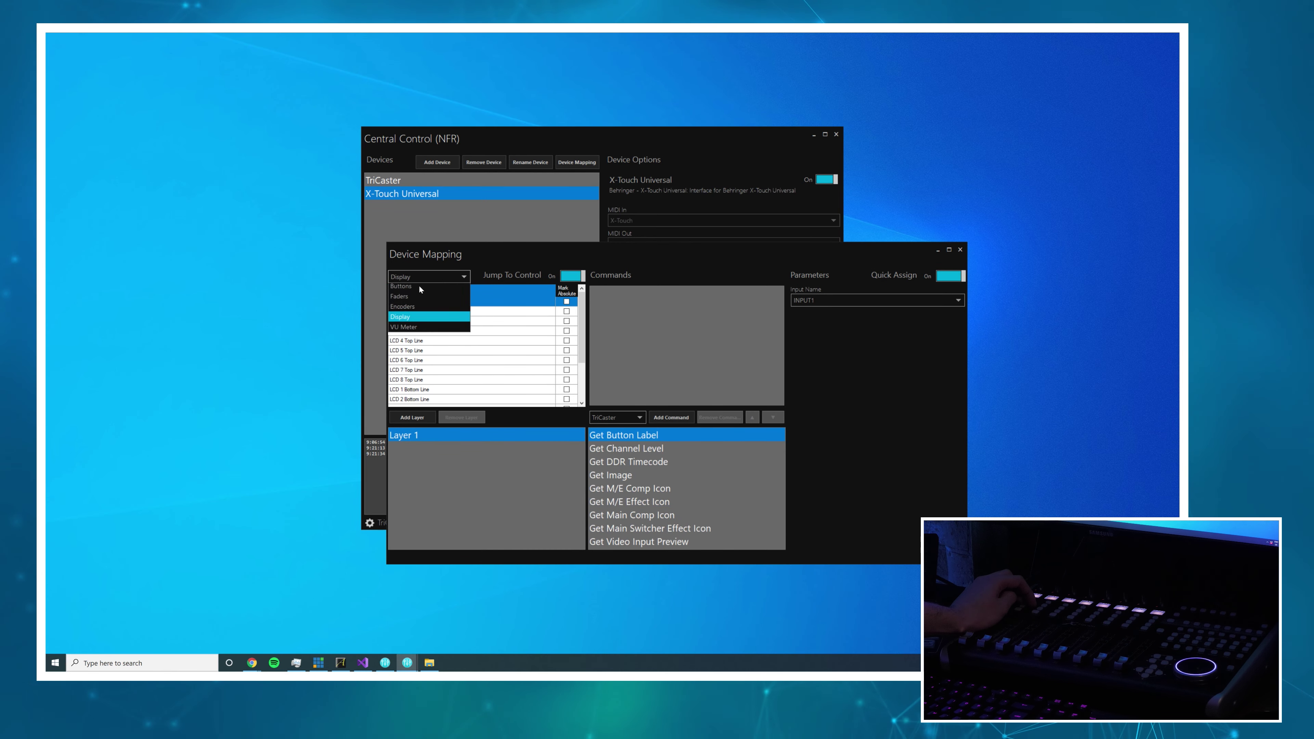
pyautogui.click(419, 311)
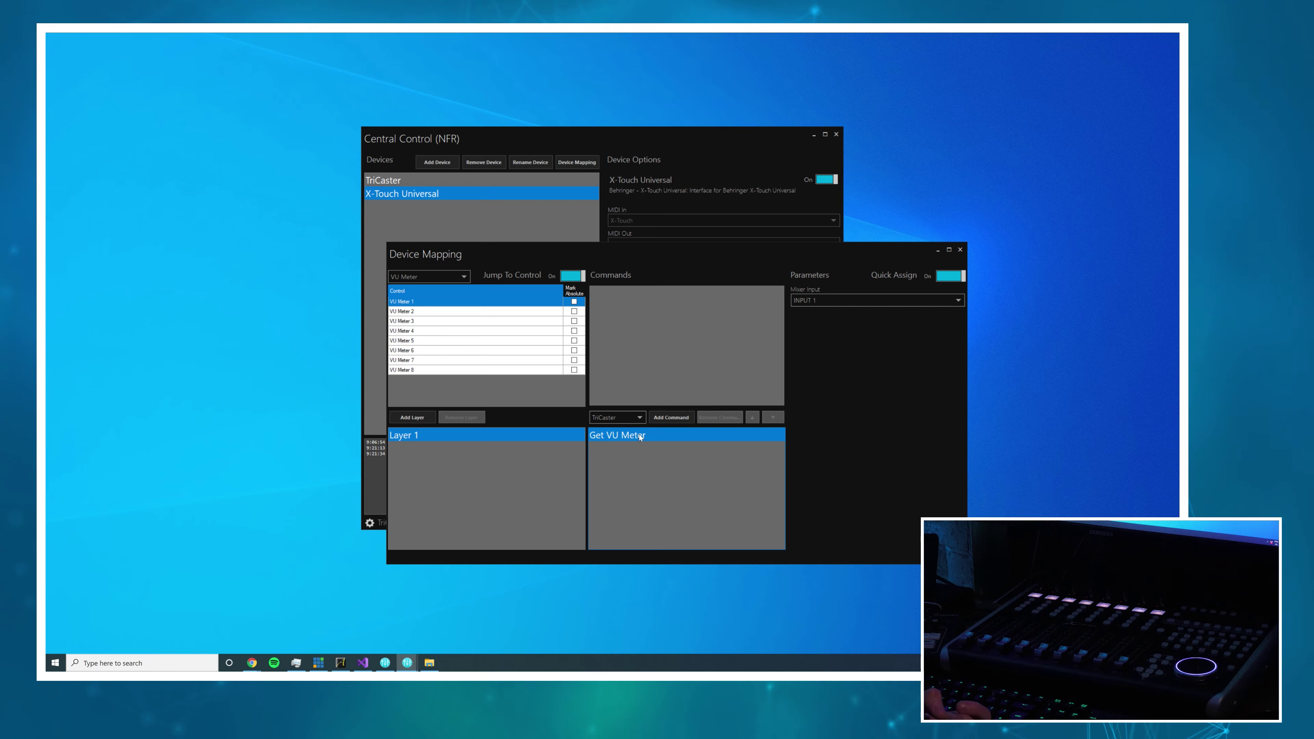
# - Assign VU Meters 5–8 to DDR 1–DDR 4 with Get VU Meter commands
pyautogui.click(838, 302)
pyautogui.click(828, 317)
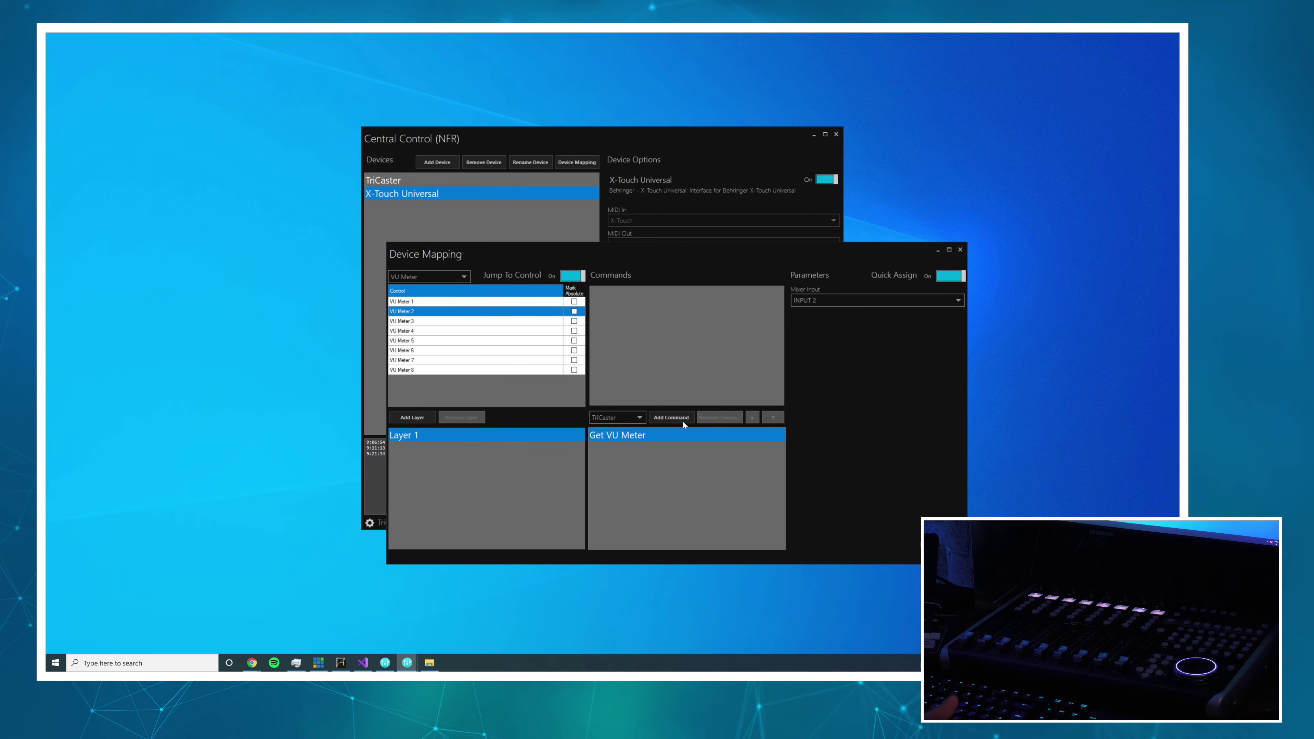
pyautogui.press('Down')
pyautogui.press('Down')
pyautogui.press('Down')
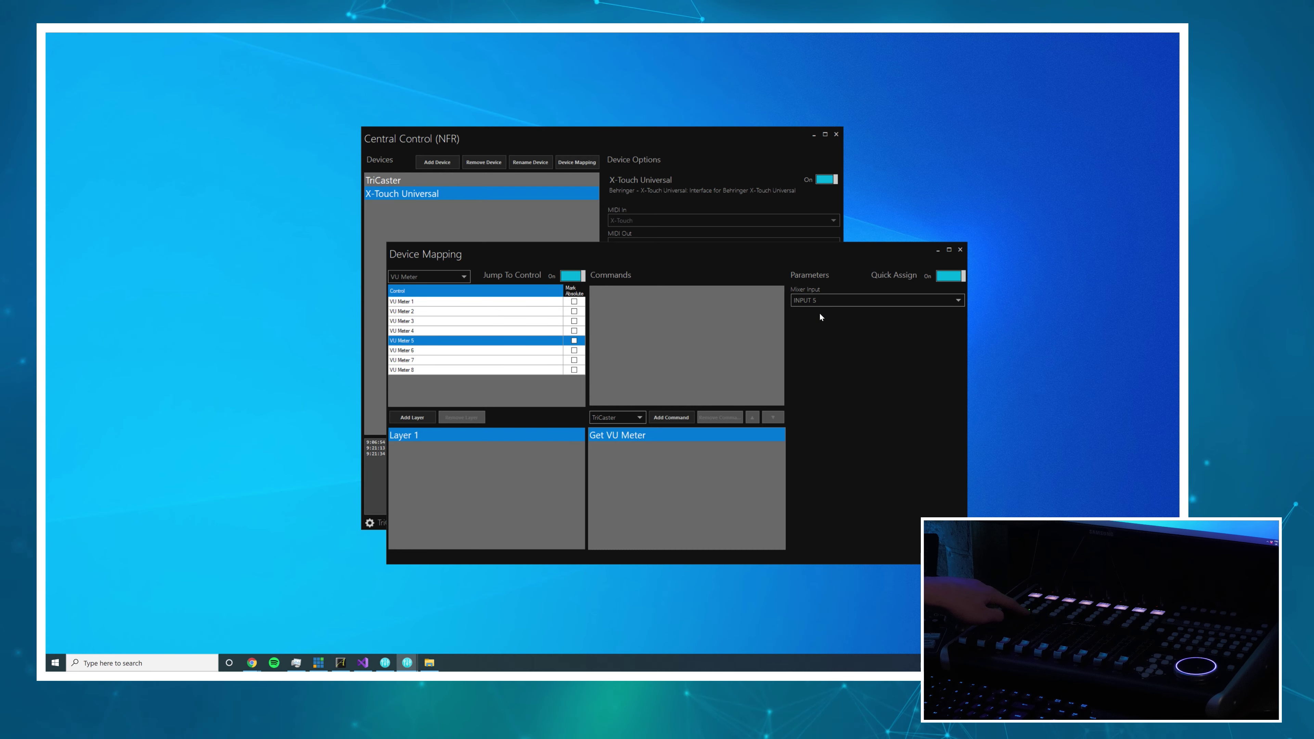
pyautogui.click(813, 305)
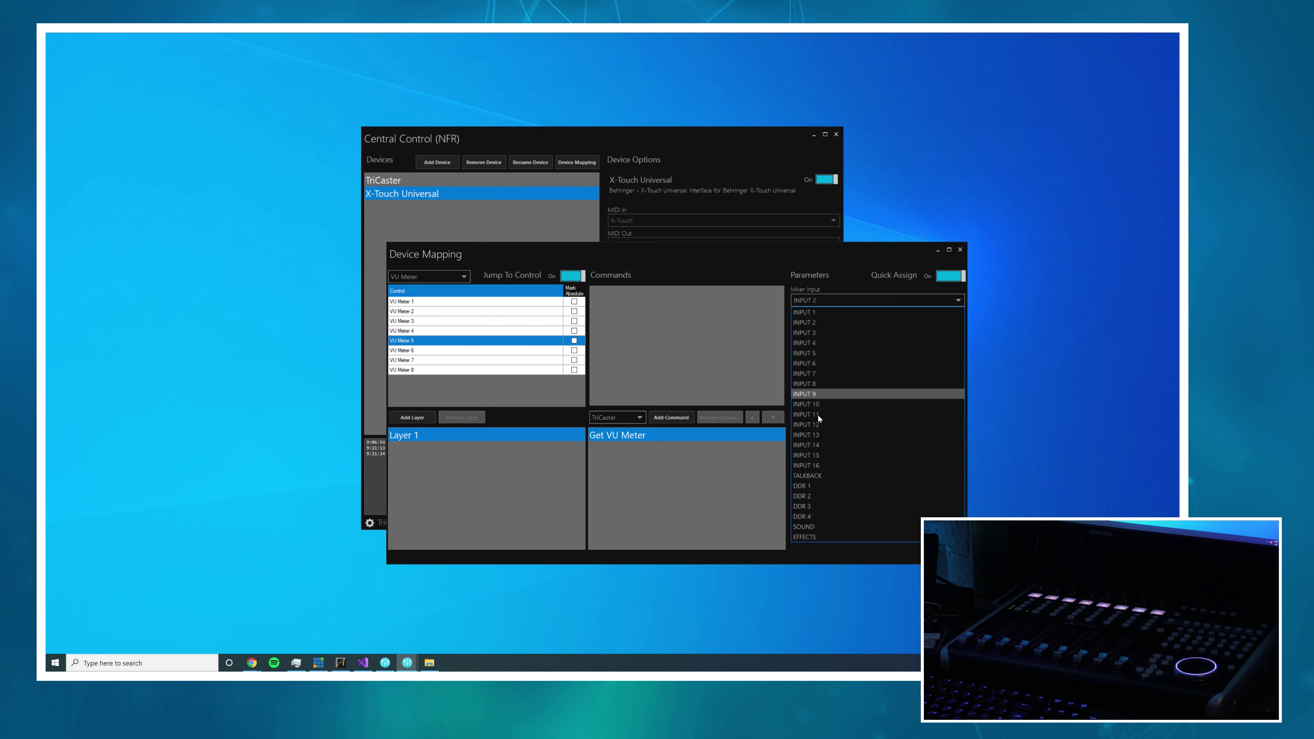
pyautogui.click(814, 485)
pyautogui.press('Down')
pyautogui.press('Down')
pyautogui.press('Down')
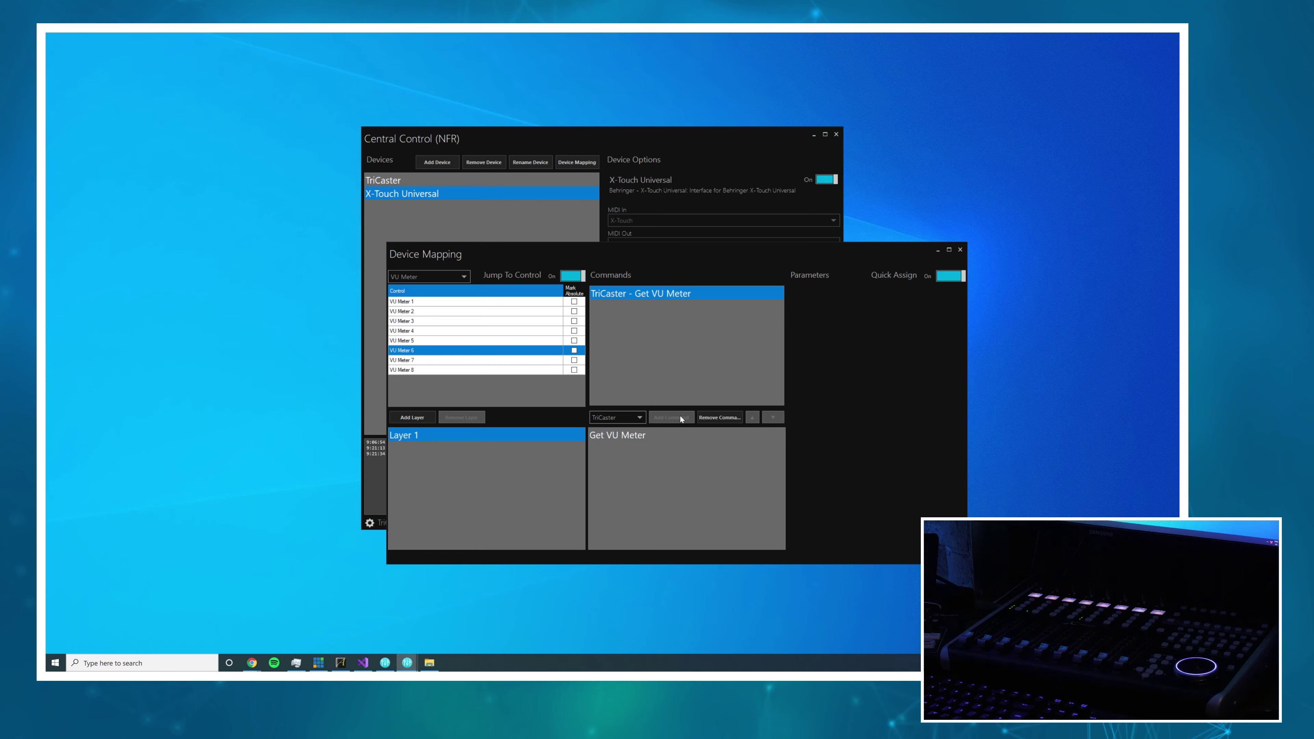
pyautogui.click(671, 417)
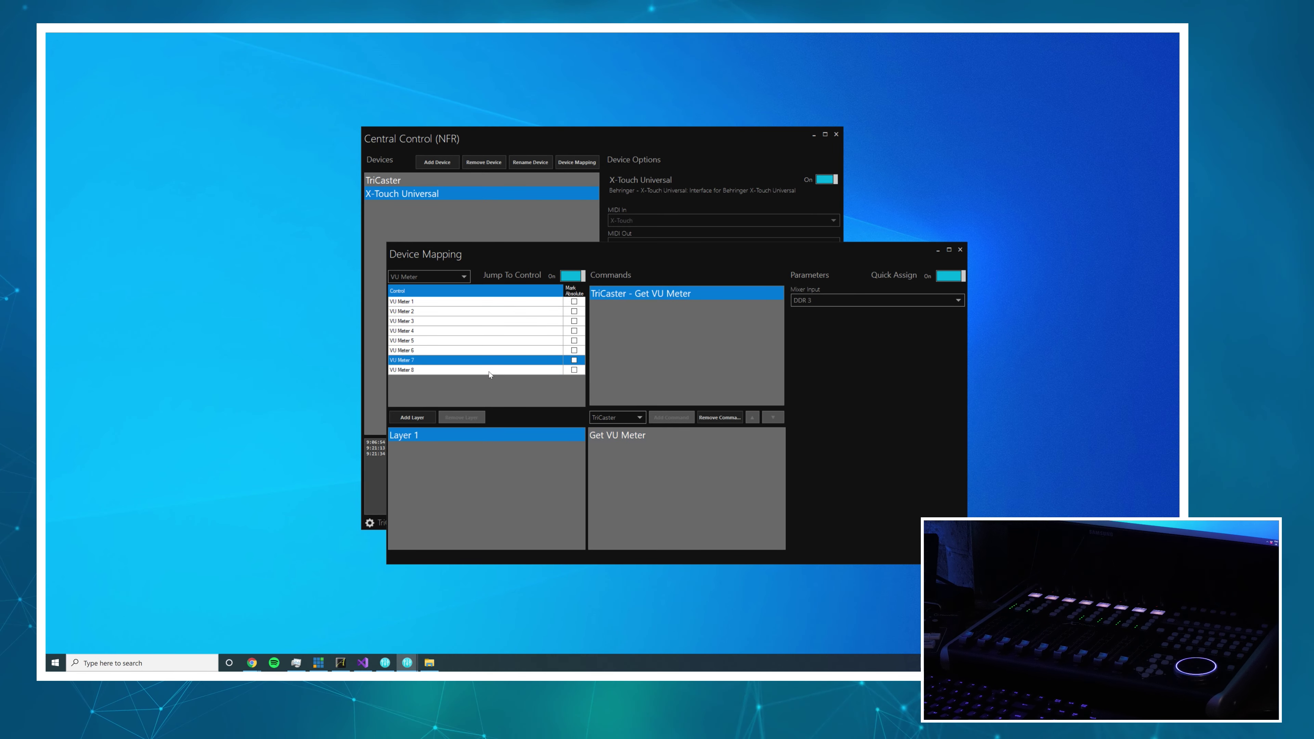
pyautogui.click(428, 274)
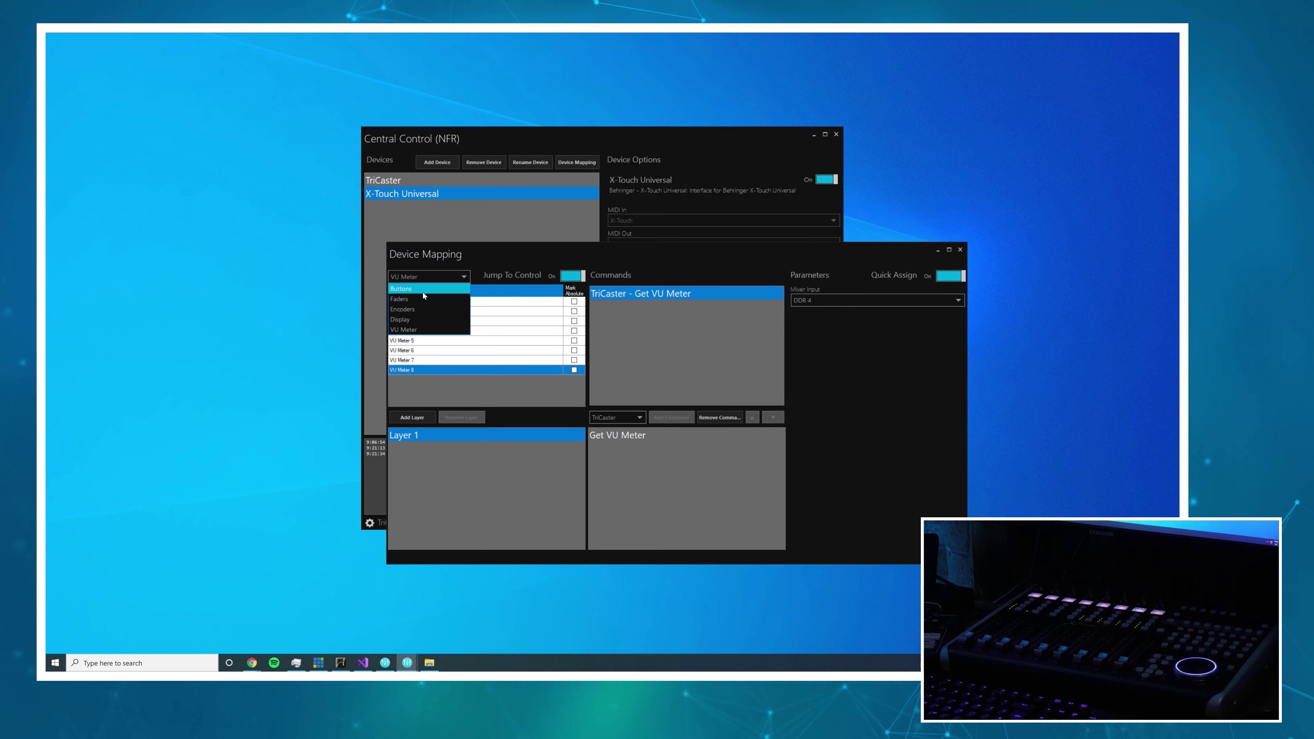
# - Map the LCD top lines to Get Button Label, setting LCD 5 Top Line's input name to V1
pyautogui.click(418, 319)
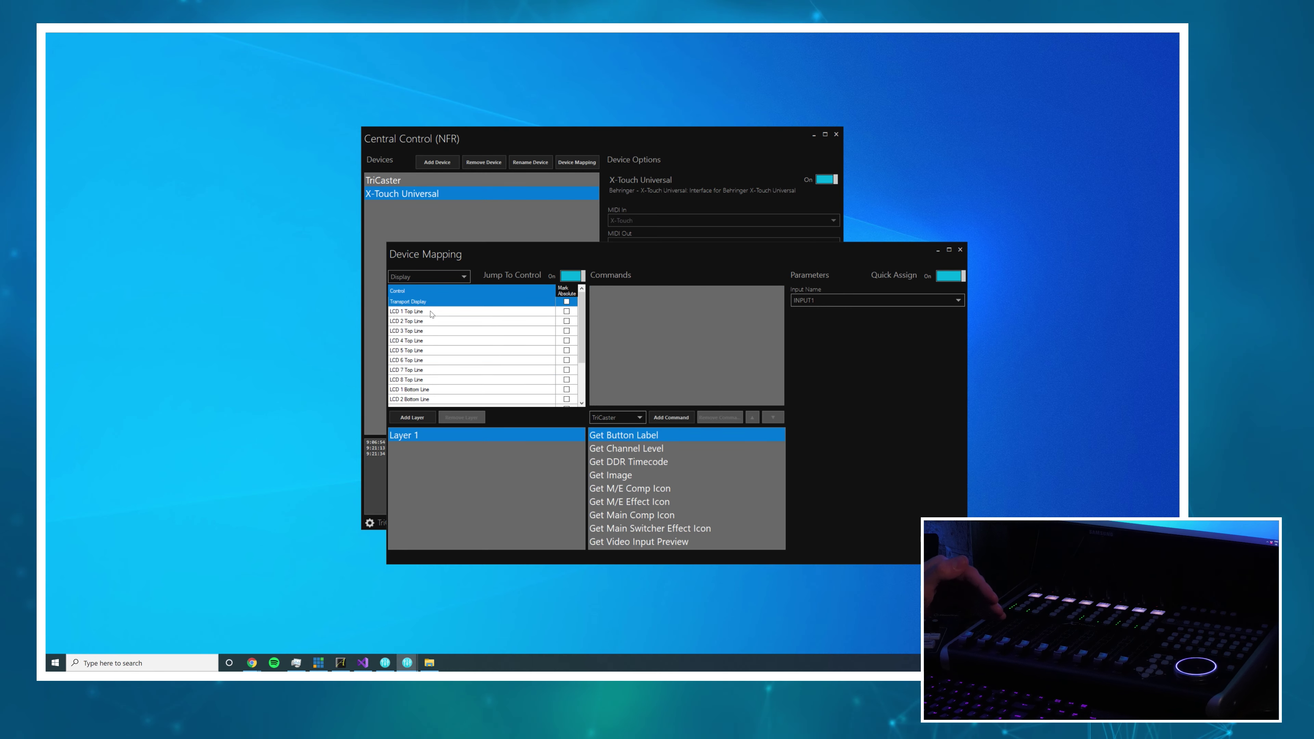
pyautogui.click(431, 312)
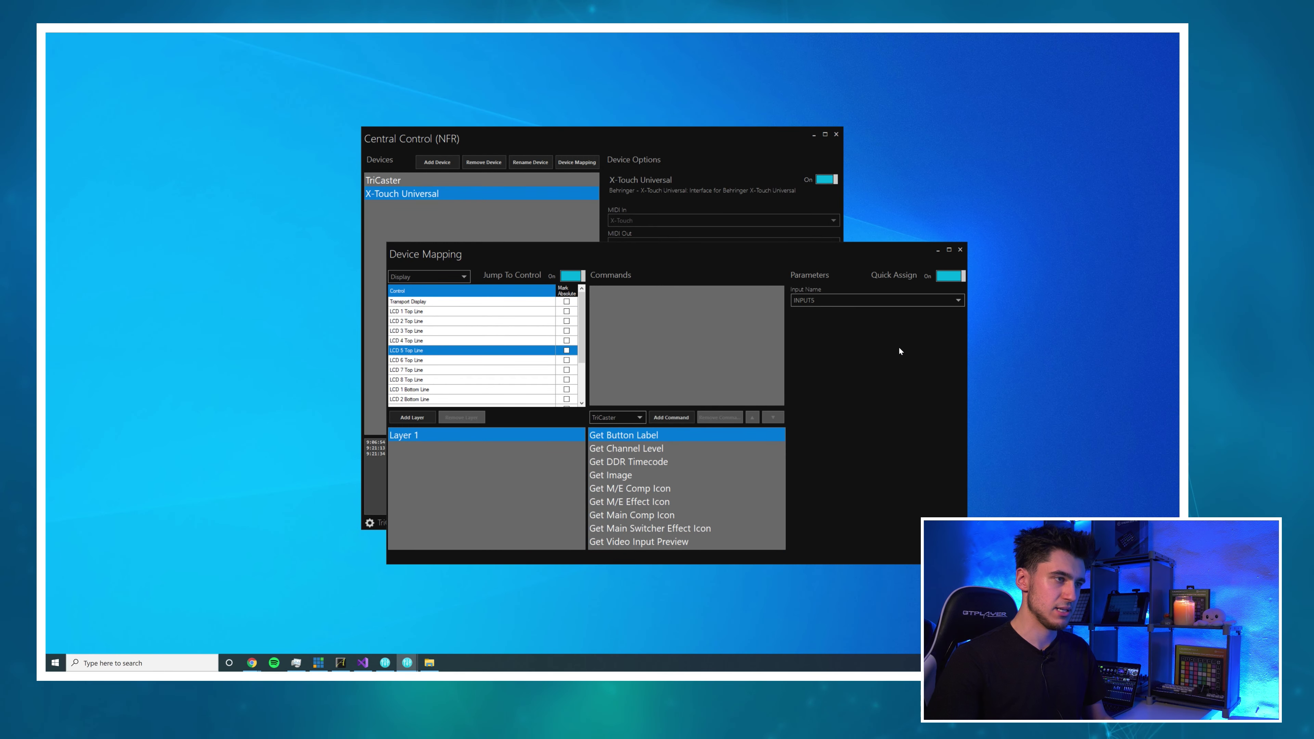
pyautogui.click(867, 299)
pyautogui.scroll(-9, 818, 511)
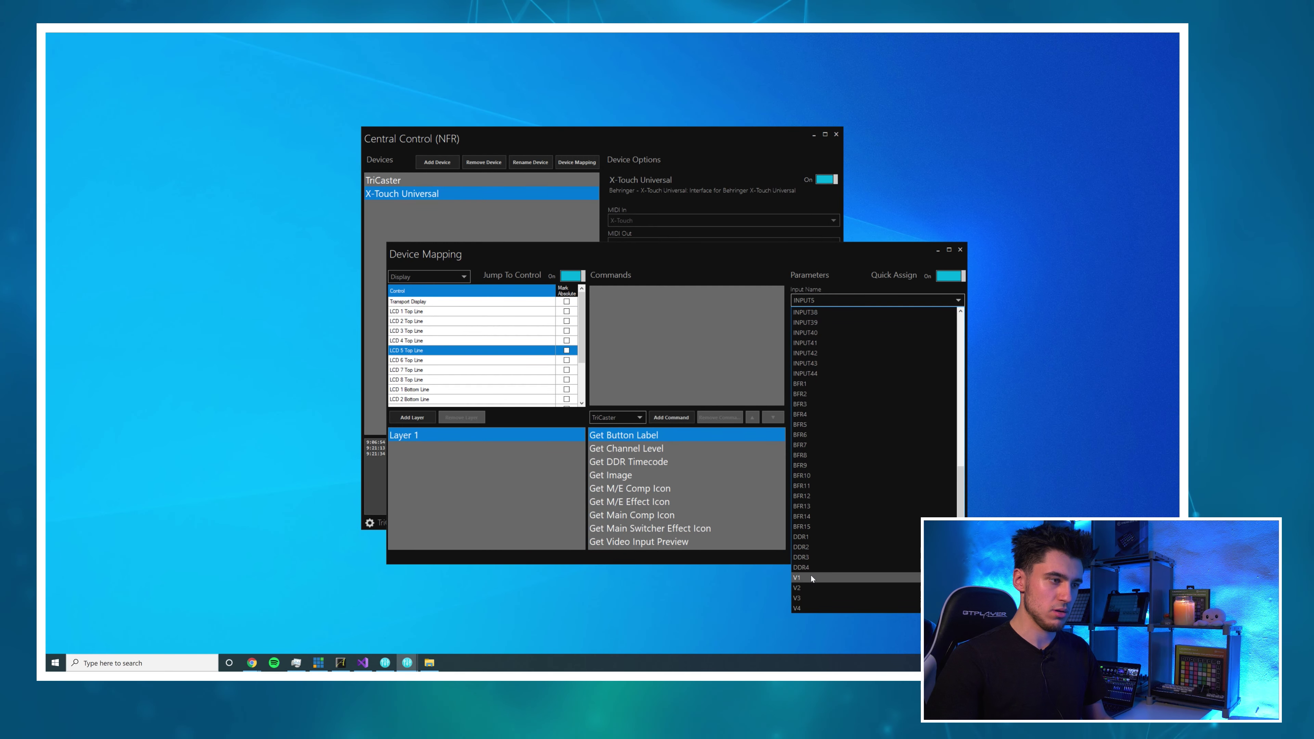
pyautogui.click(801, 577)
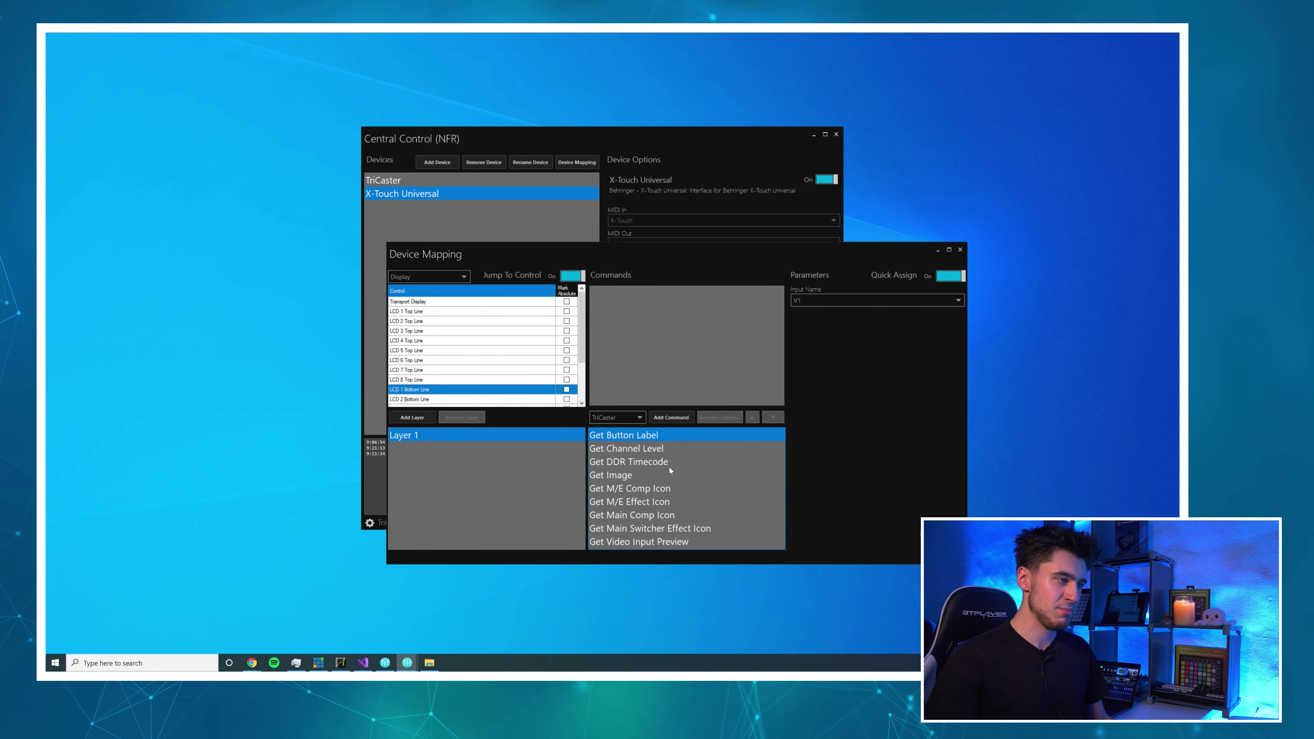
# - Give the LCD bottom lines Get Channel Level commands, starting from INPUT 1
pyautogui.click(638, 460)
pyautogui.click(642, 450)
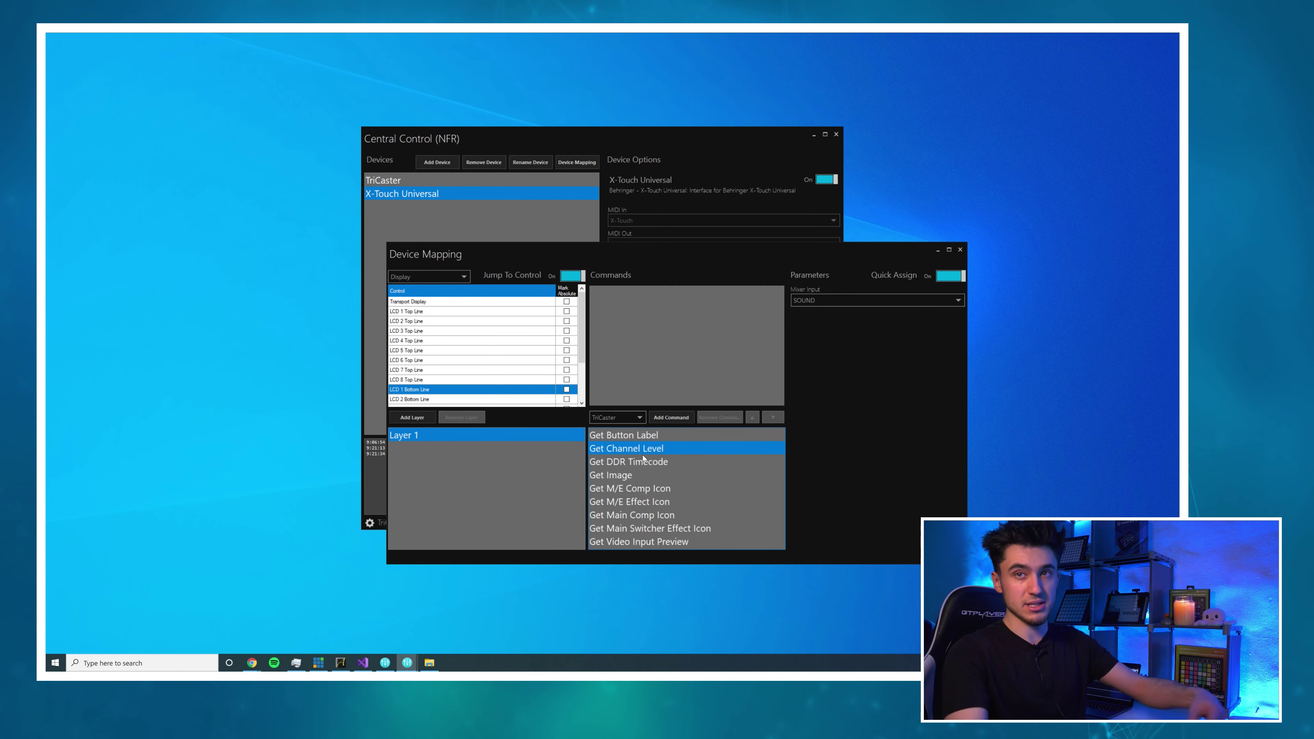
pyautogui.click(875, 300)
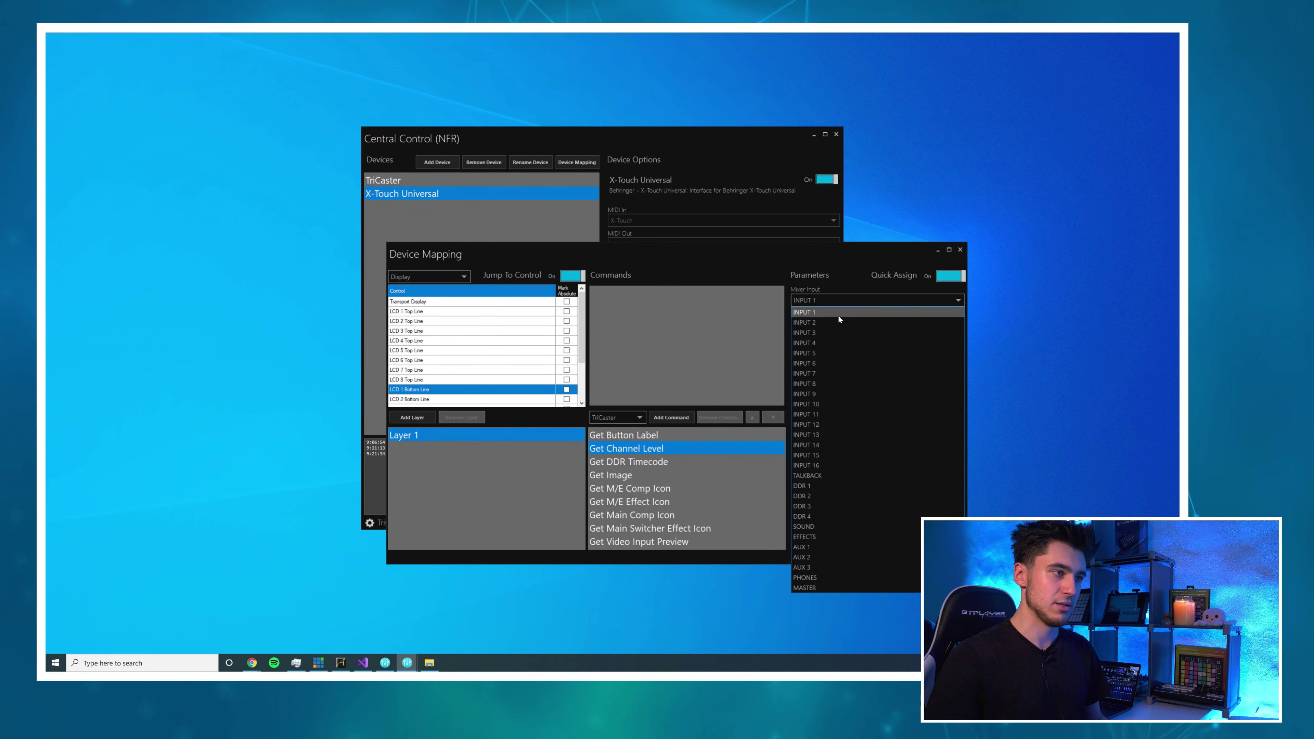
pyautogui.click(834, 314)
pyautogui.click(672, 417)
pyautogui.click(688, 418)
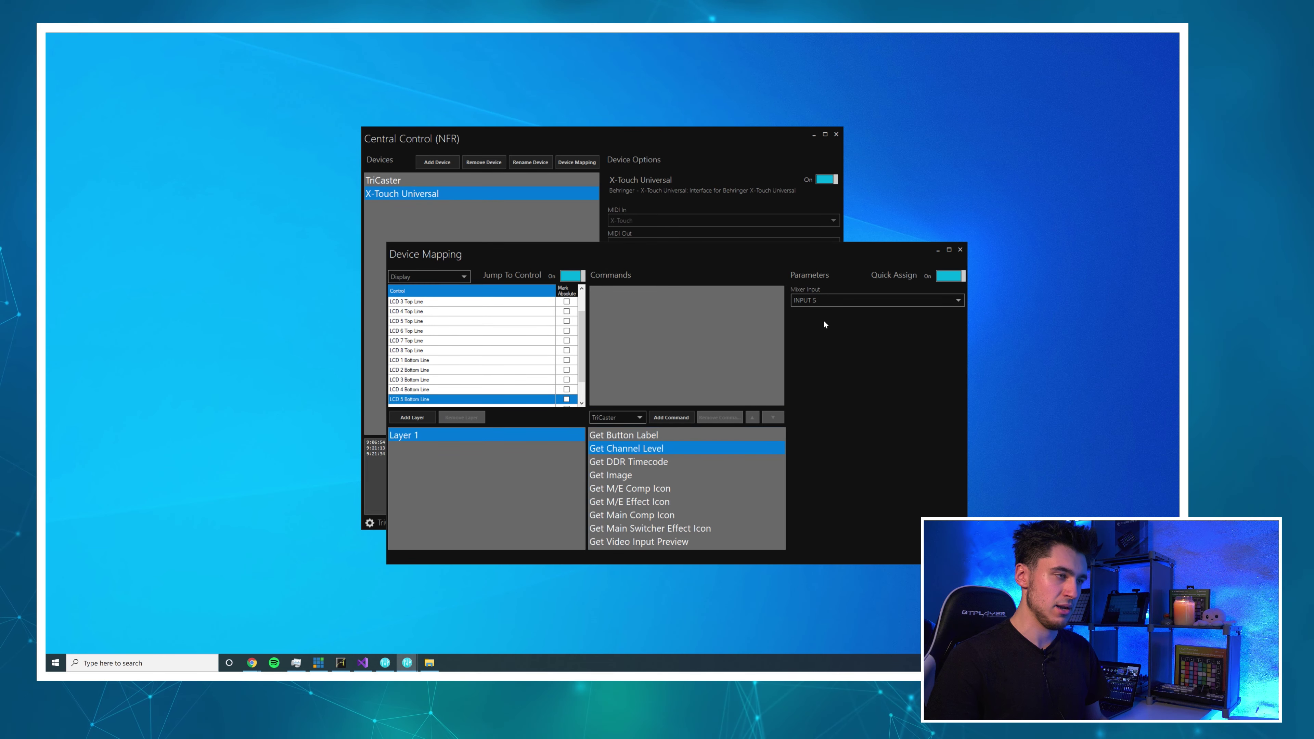
# - Assign the remaining bottom lines to DDR 1–DDR 4, then close Device Mapping
pyautogui.click(828, 300)
pyautogui.click(810, 486)
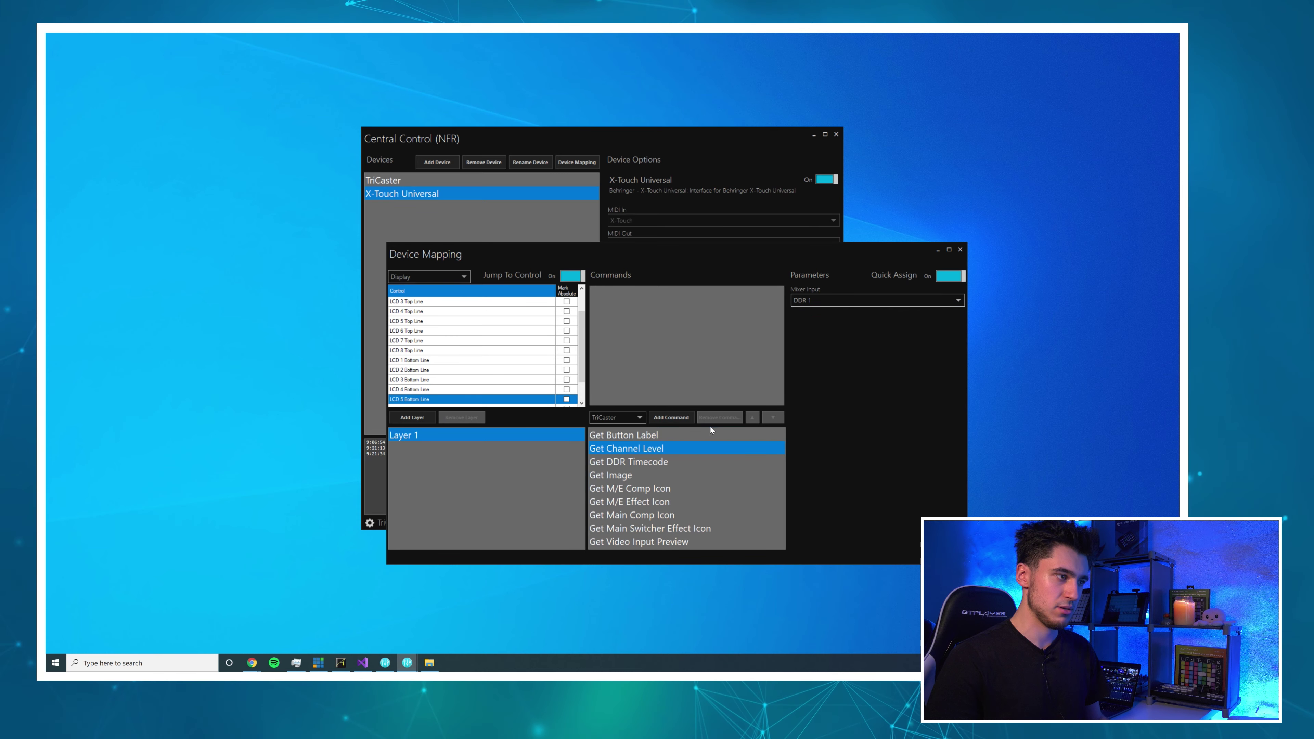
pyautogui.click(673, 417)
pyautogui.click(675, 417)
pyautogui.click(683, 417)
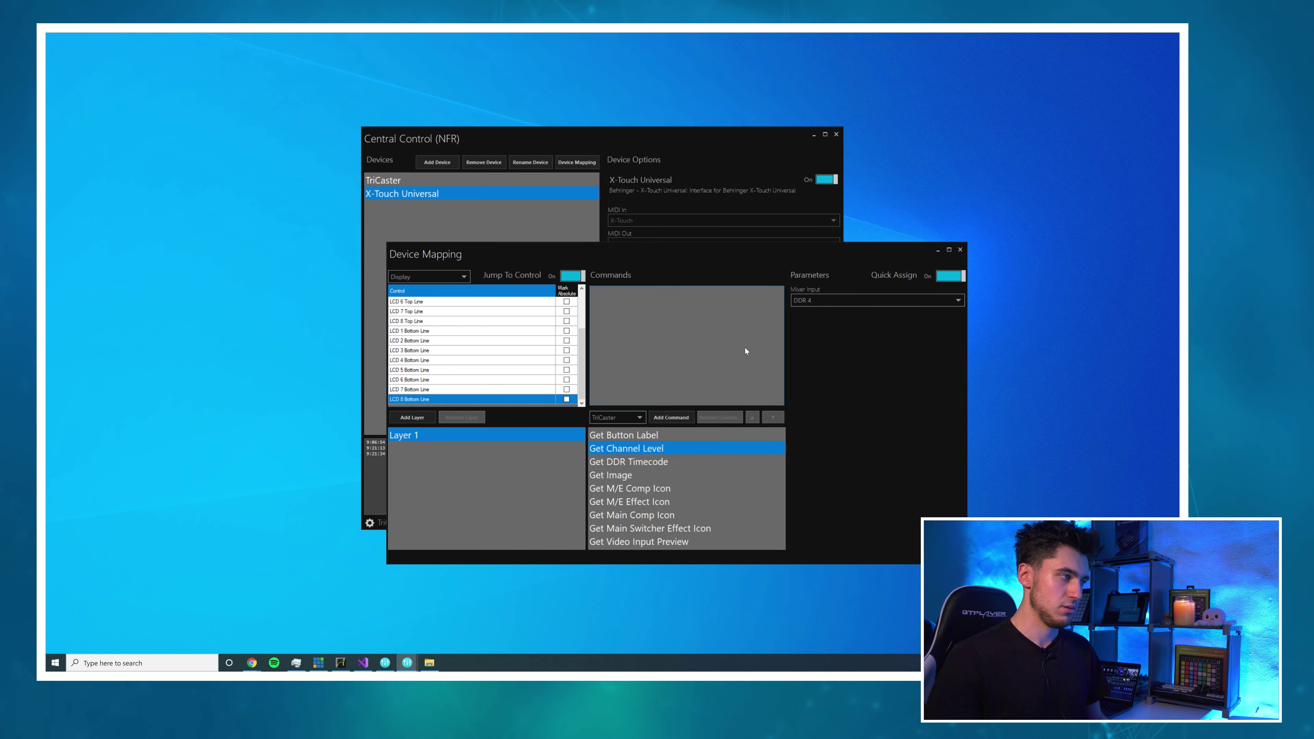
pyautogui.click(671, 417)
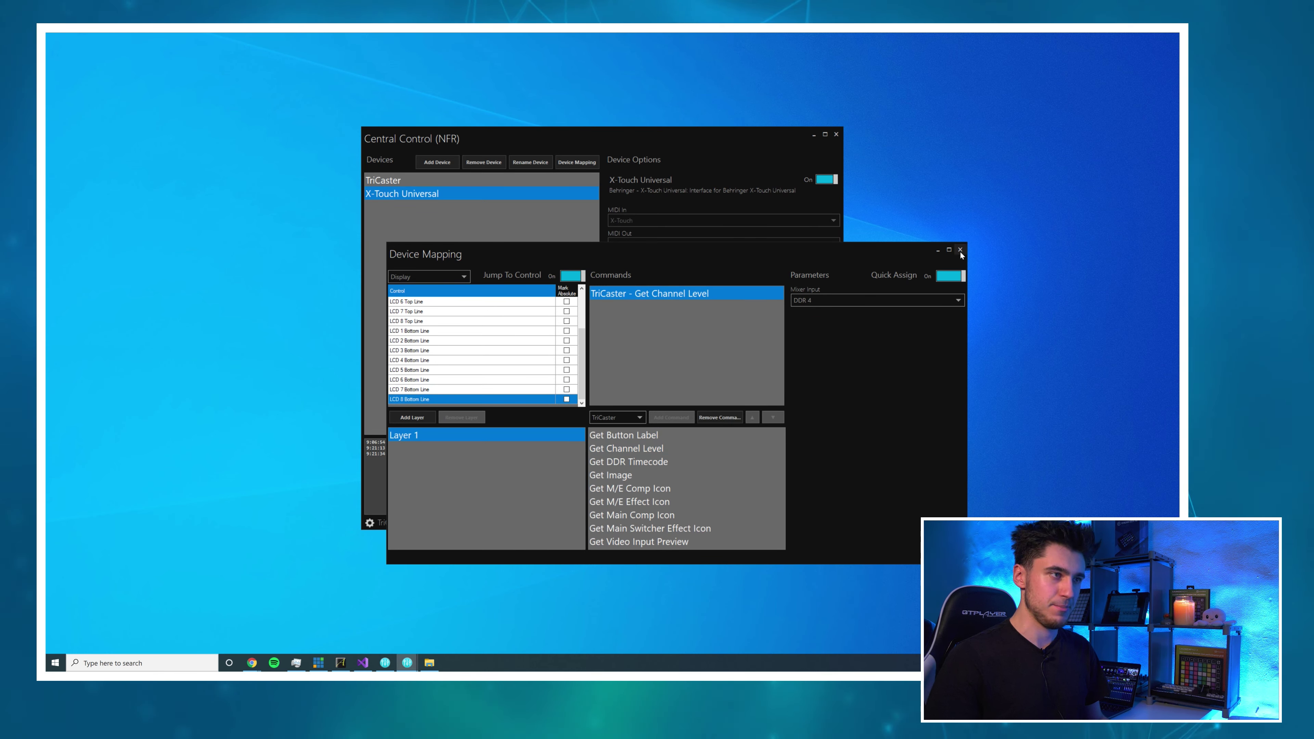
pyautogui.click(960, 250)
# - Select the TriCaster in the Devices list to show its connection settings
pyautogui.click(513, 182)
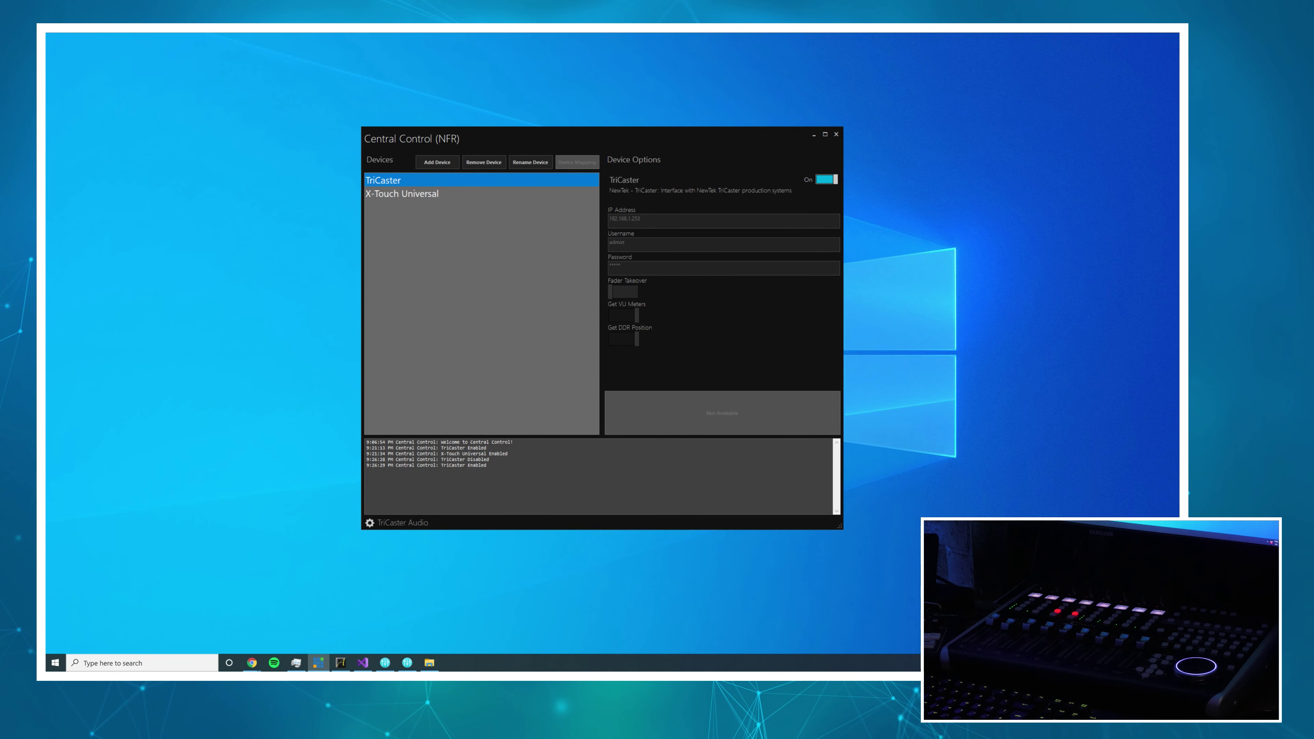
# - Map the X-Touch Universal Transport Display to Get DDR Timecode, sourced from DDR1 in Remaining mode
pyautogui.click(414, 193)
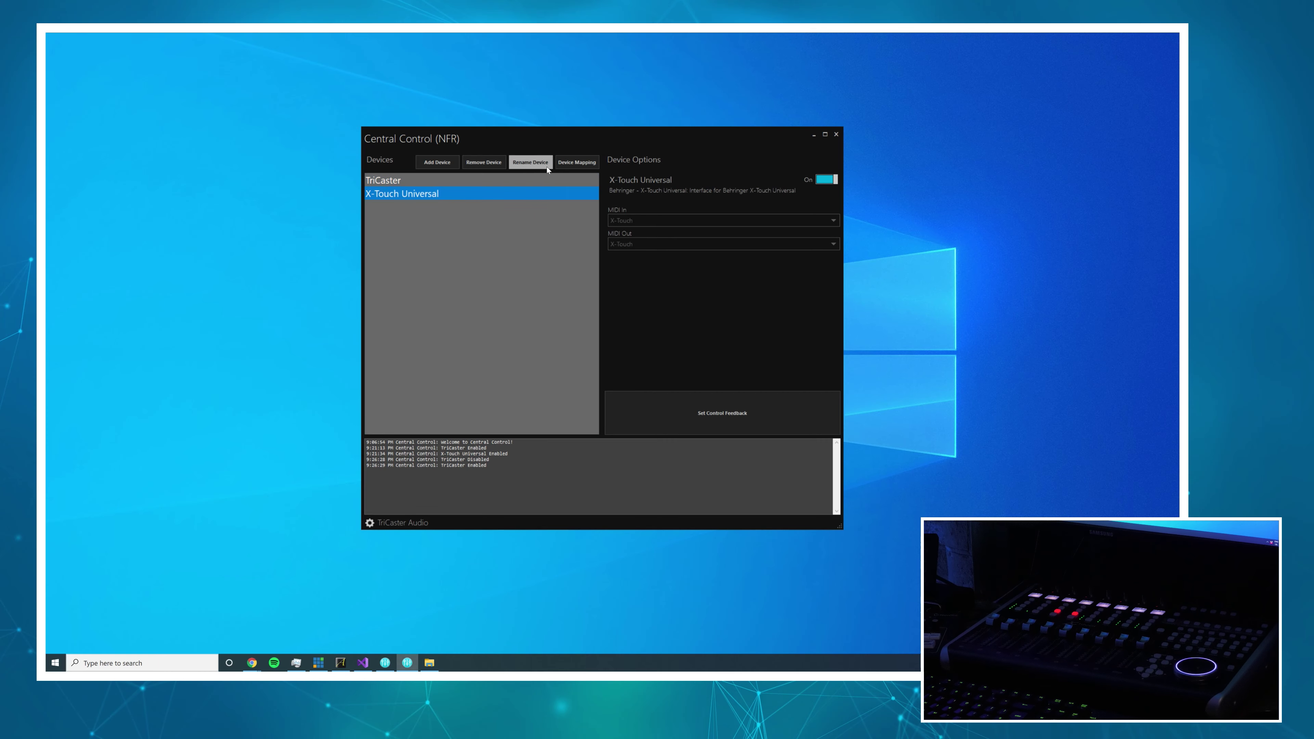
pyautogui.click(577, 162)
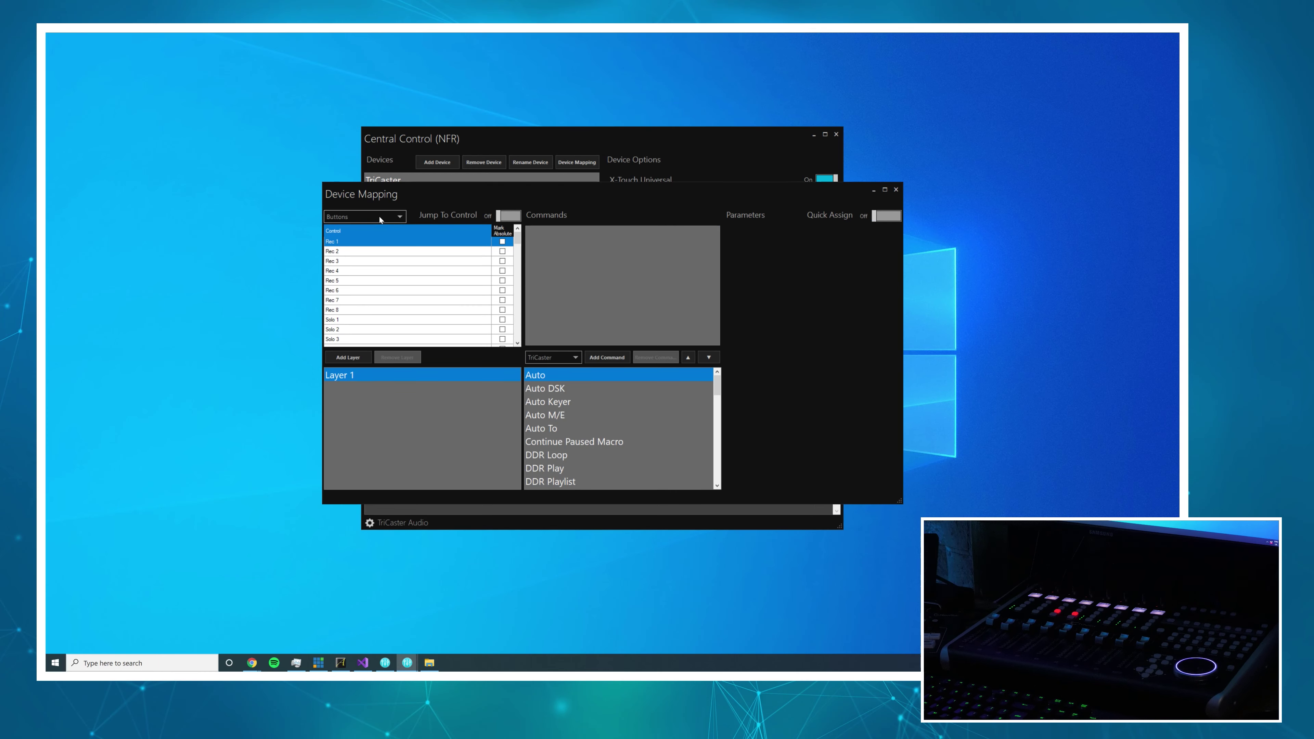
pyautogui.click(379, 217)
pyautogui.click(377, 261)
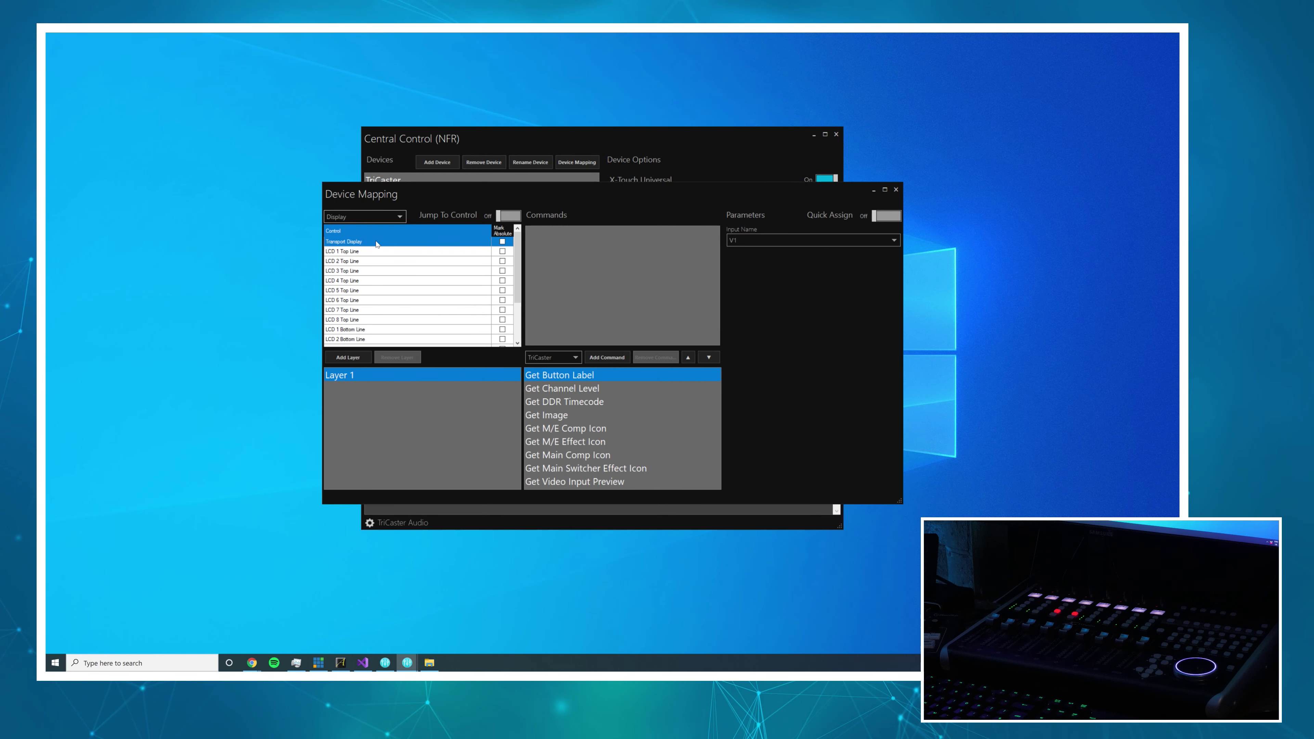
pyautogui.click(743, 239)
pyautogui.click(743, 239)
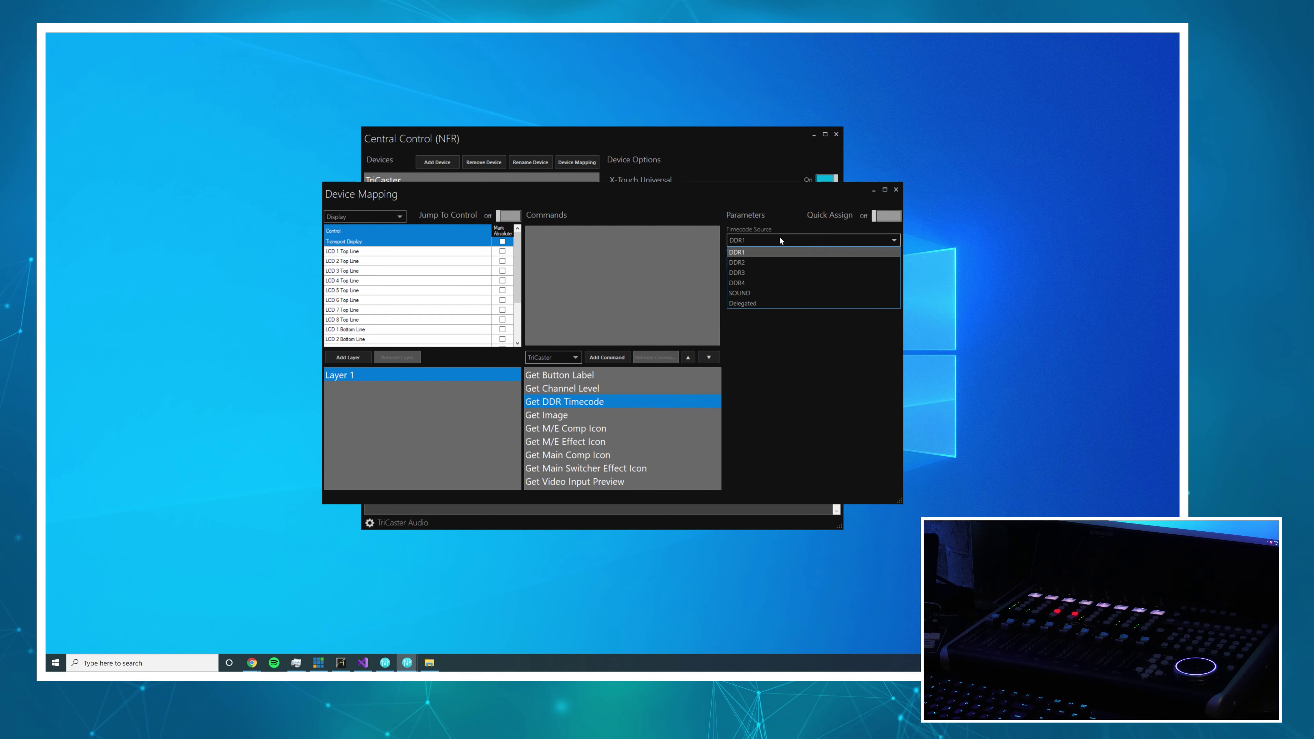
pyautogui.click(781, 239)
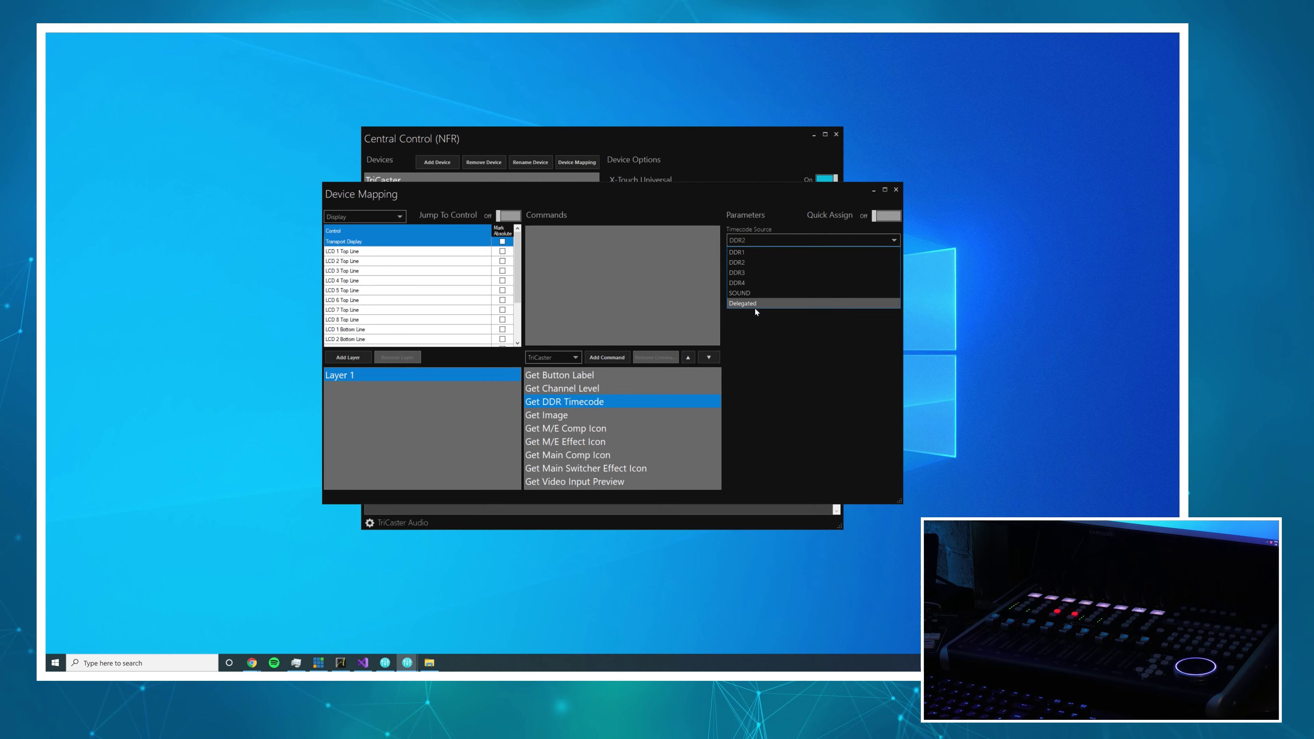
pyautogui.click(758, 252)
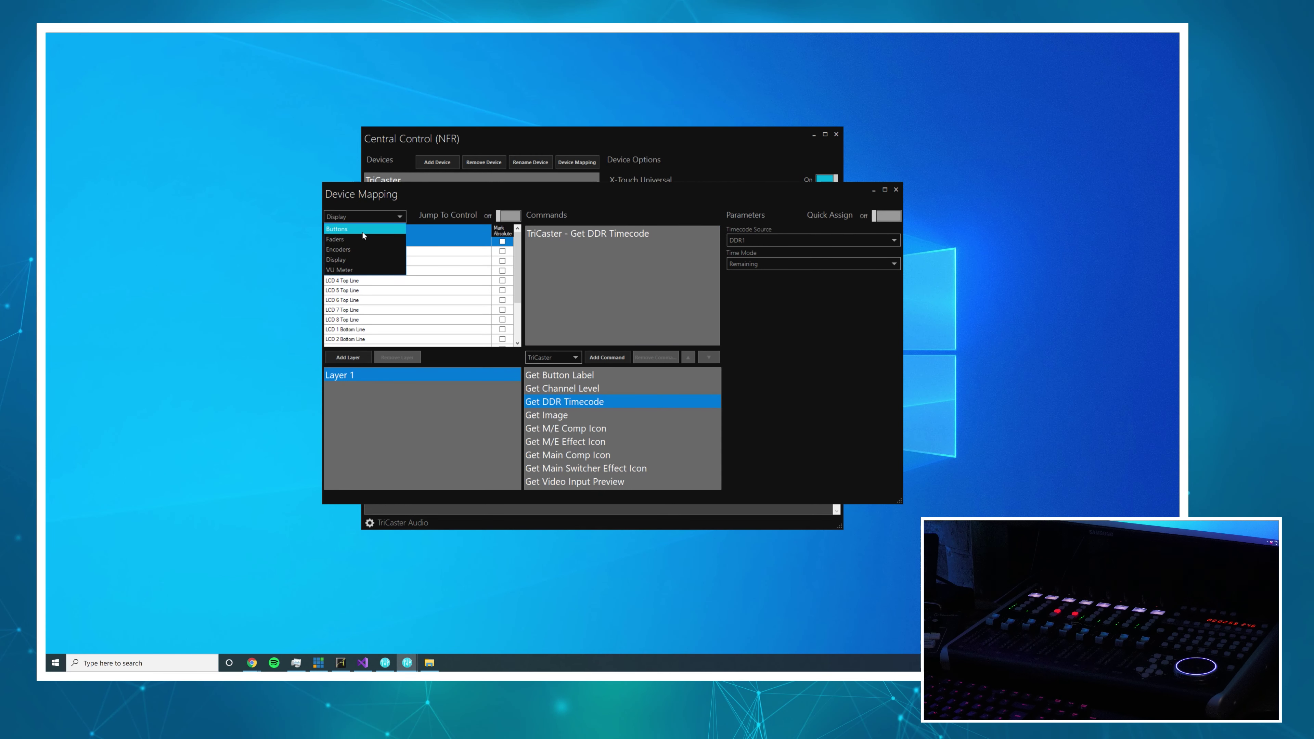
# - Under Buttons, add the DDR Stop command for DDR1 to the X-Touch Stop button
pyautogui.click(362, 231)
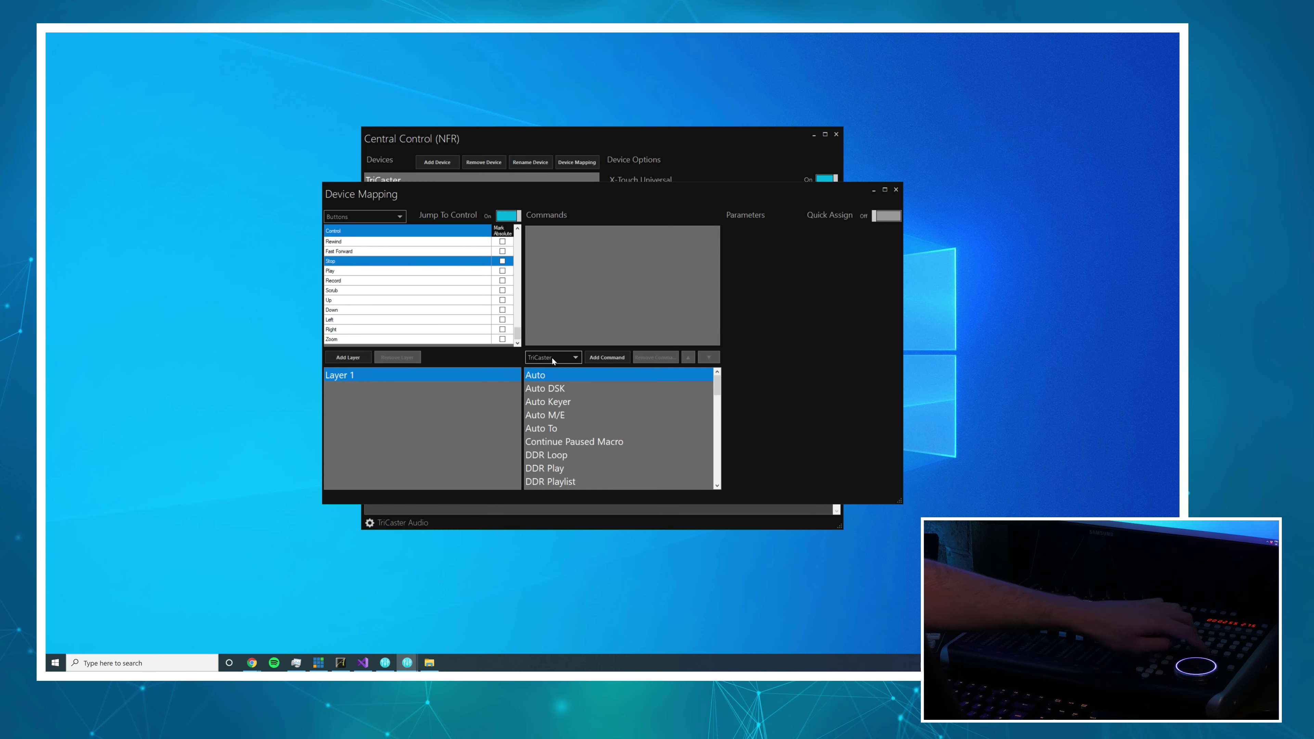
pyautogui.scroll(-1, 558, 406)
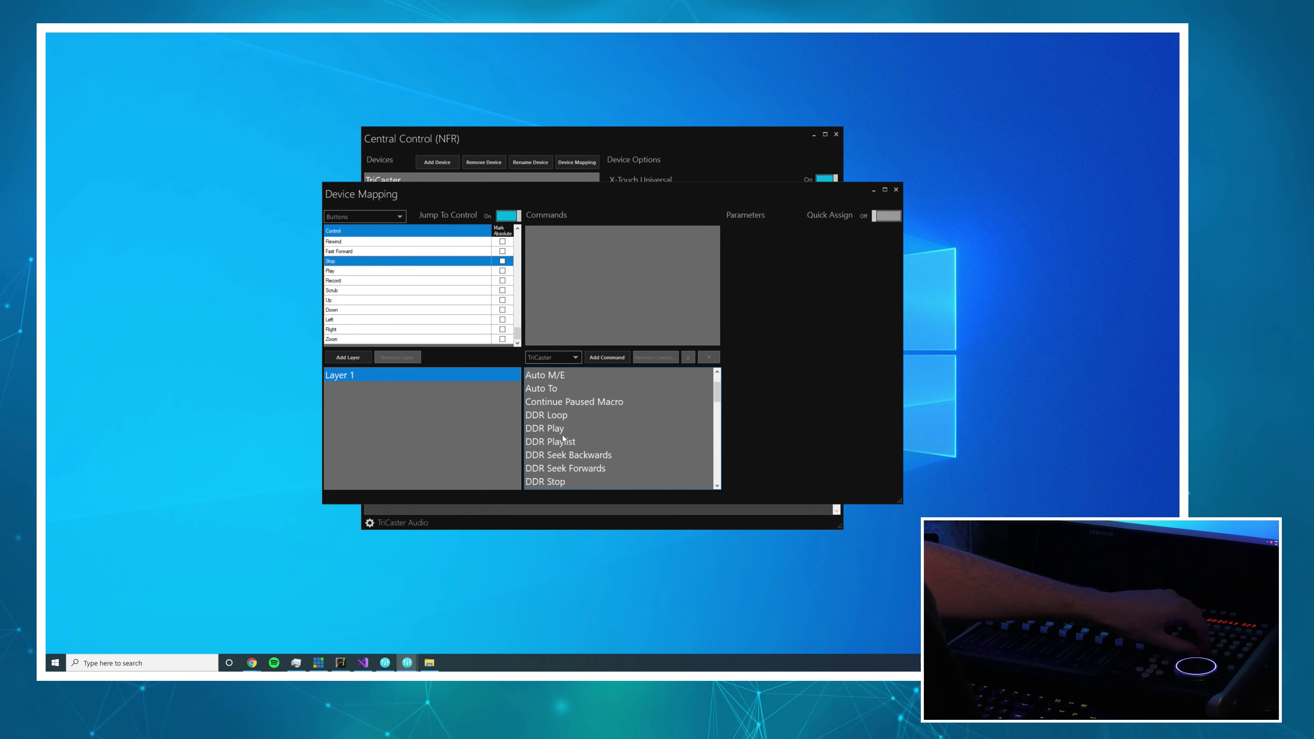
pyautogui.click(598, 357)
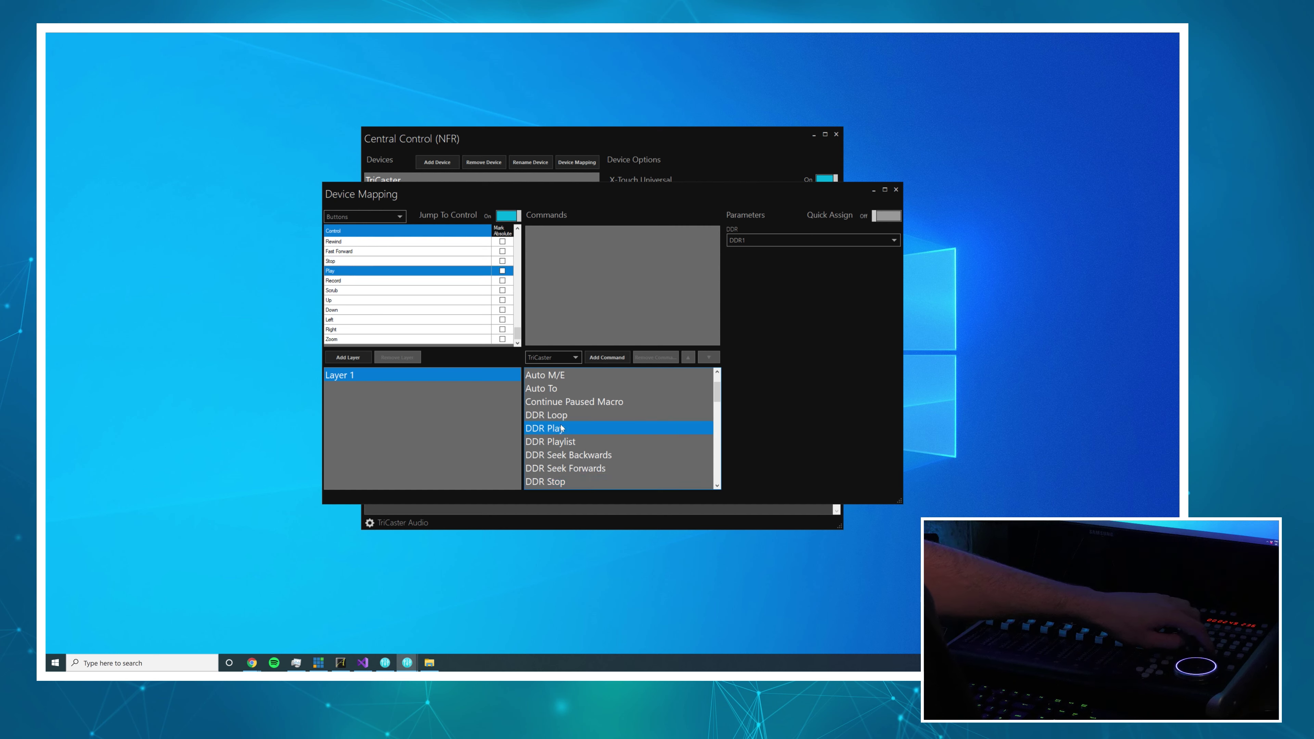